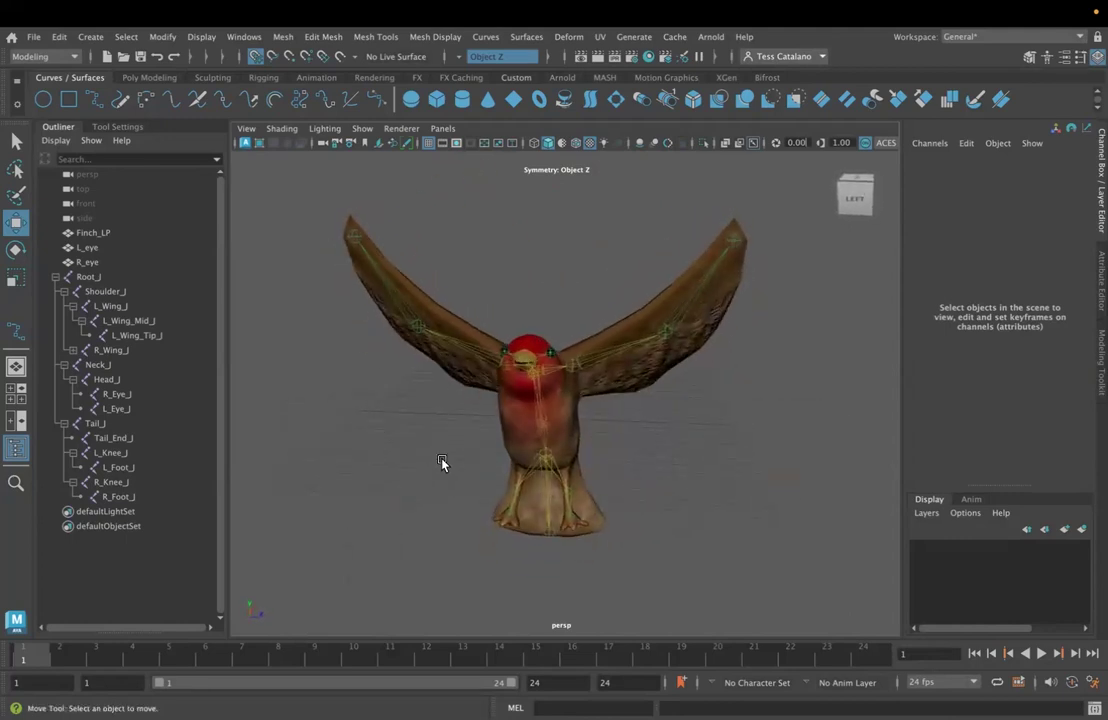
# - Put Finch_LP, L_eye and R_eye on a new display layer named Geo
pyautogui.click(92, 232)
pyautogui.keyDown('shift'); pyautogui.click(87, 262); pyautogui.keyUp('shift')
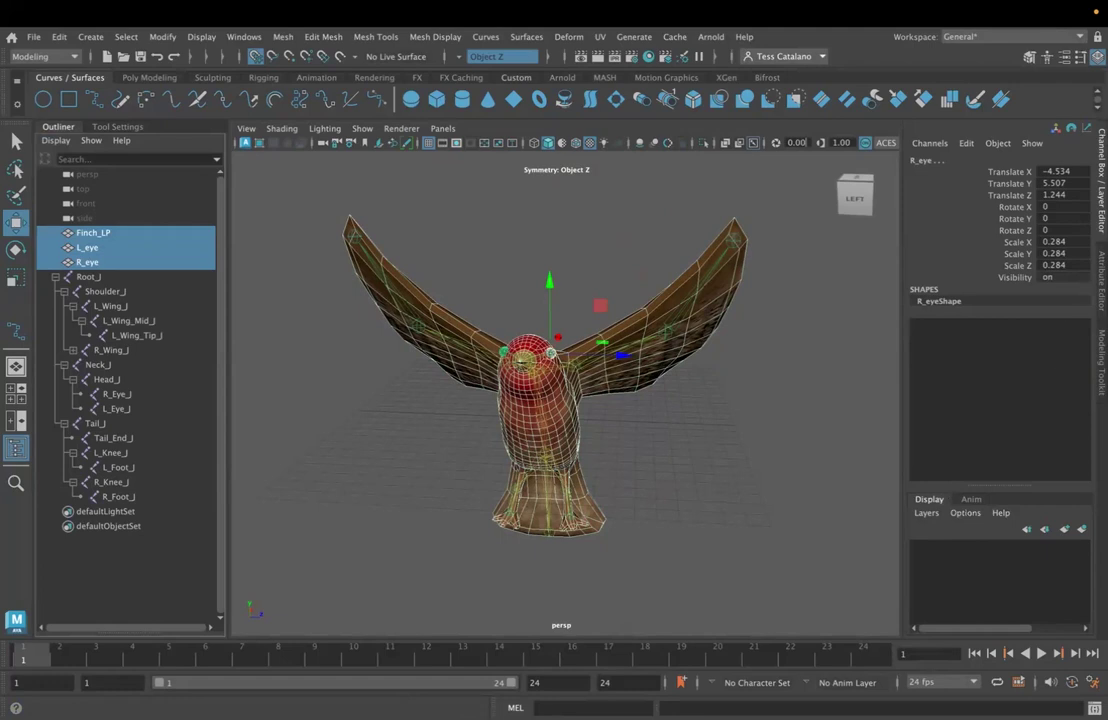
pyautogui.click(1080, 530)
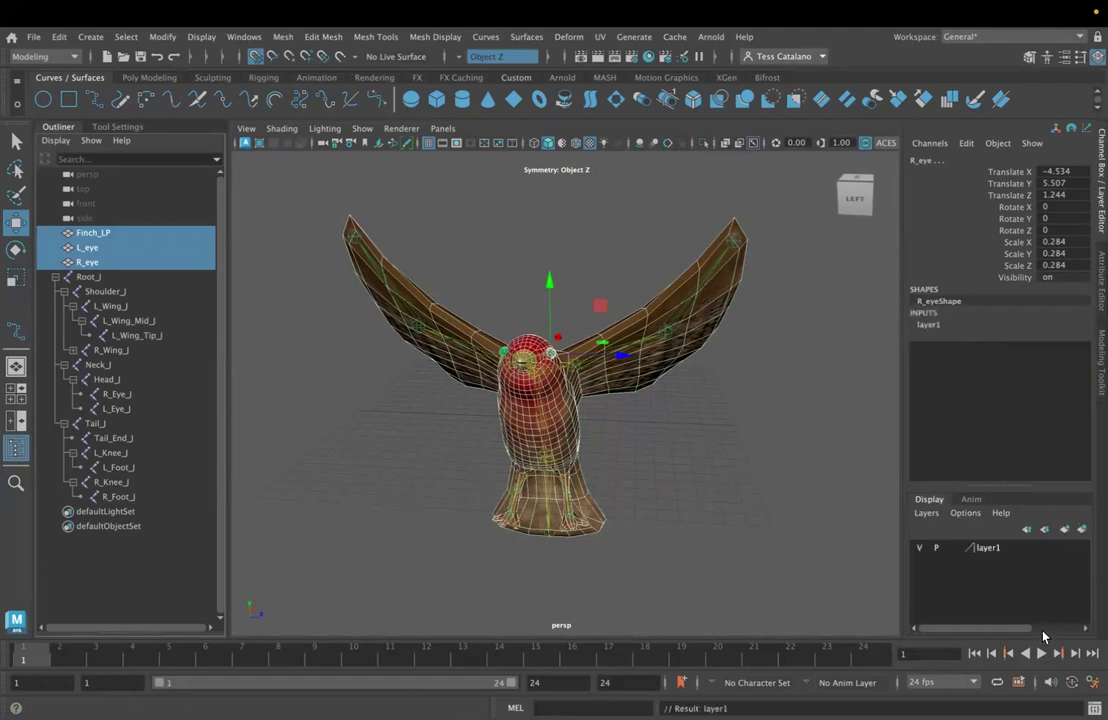
pyautogui.doubleClick(990, 547)
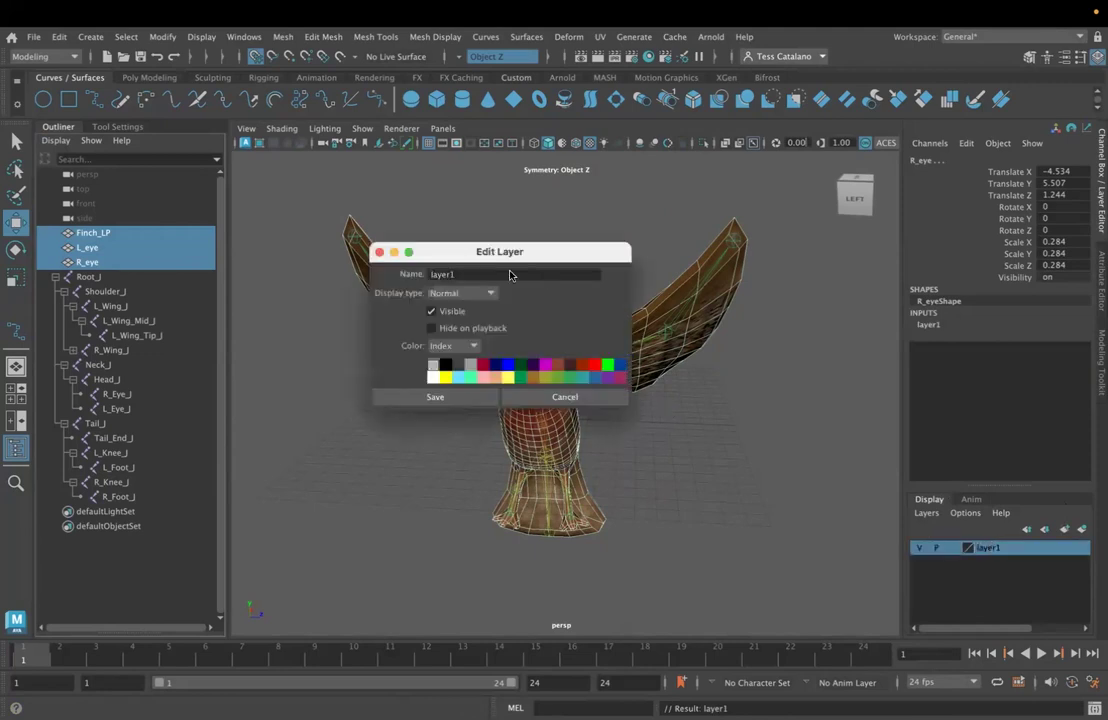
pyautogui.write('C')
pyautogui.click(435, 397)
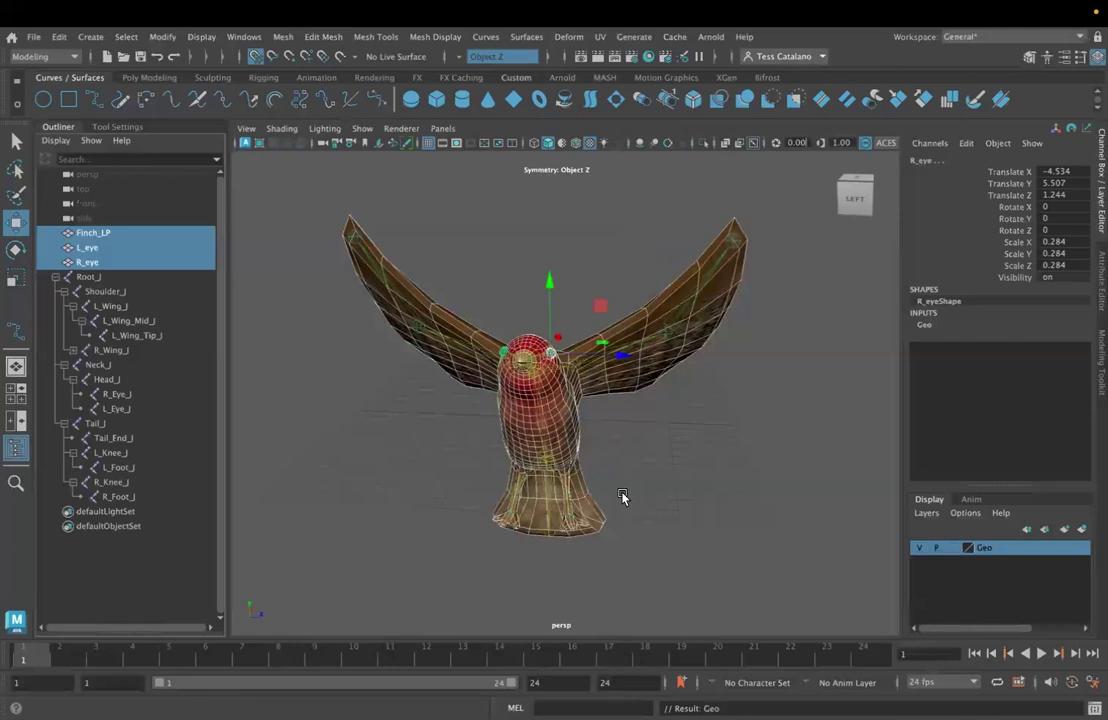
pyautogui.click(838, 580)
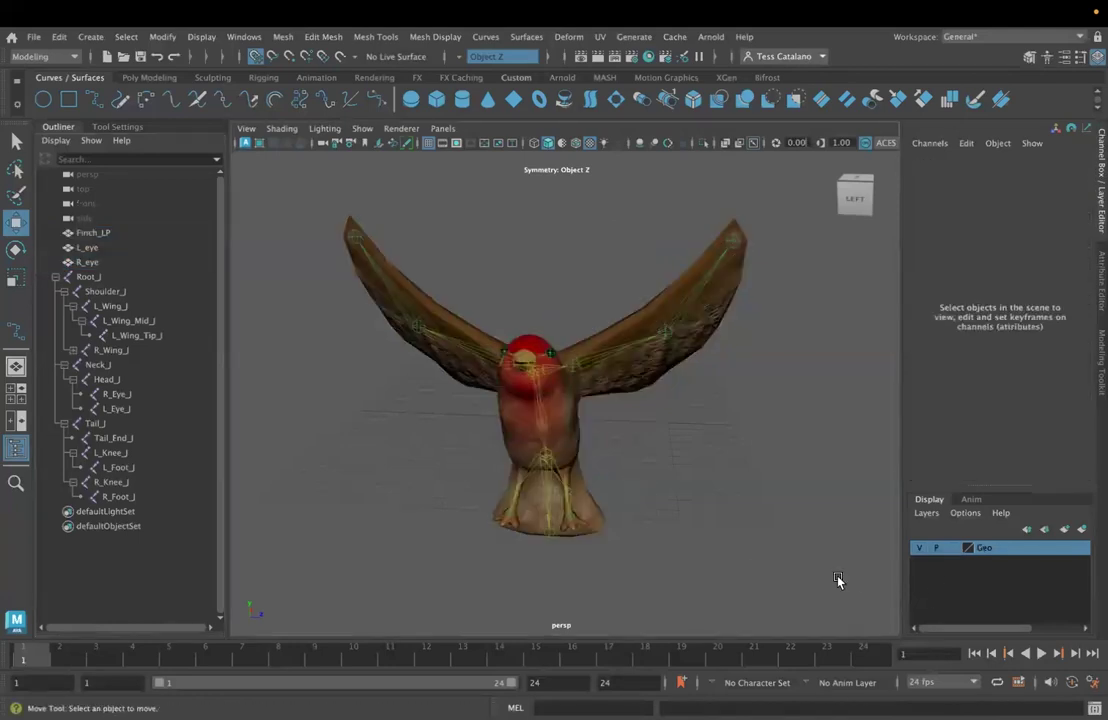
# - Try the Geo layer's visibility, template and reference modes, test joint selection, and return the layer to normal display
pyautogui.click(918, 549)
pyautogui.click(918, 549)
pyautogui.click(953, 549)
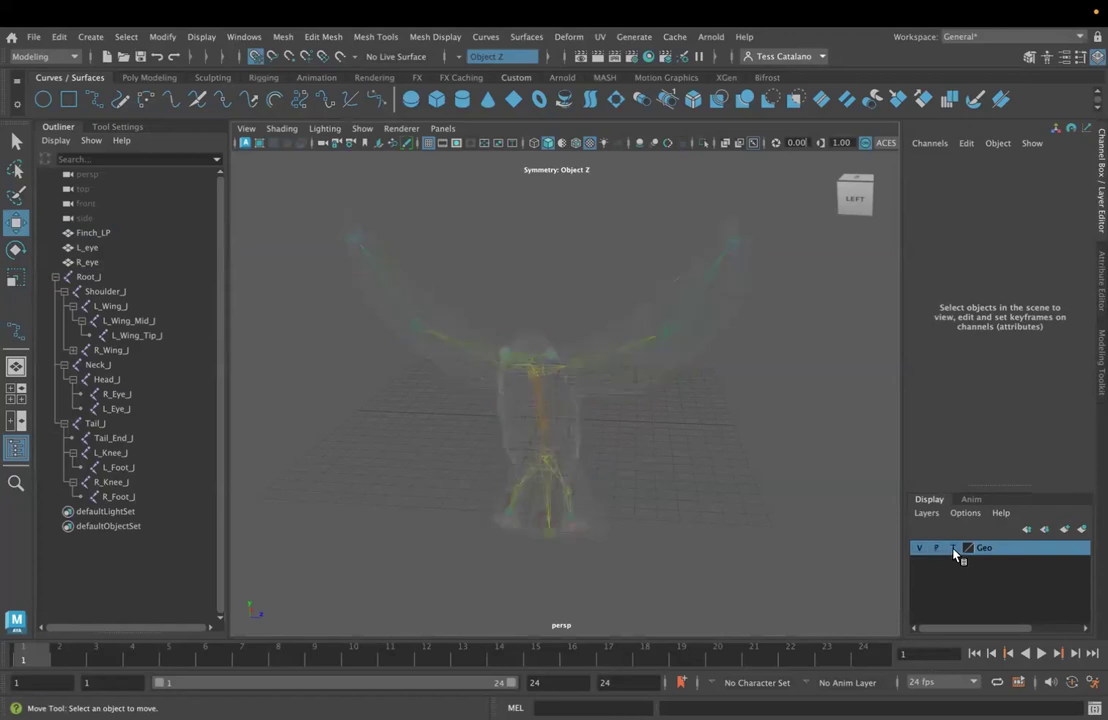
pyautogui.click(953, 549)
pyautogui.click(587, 355)
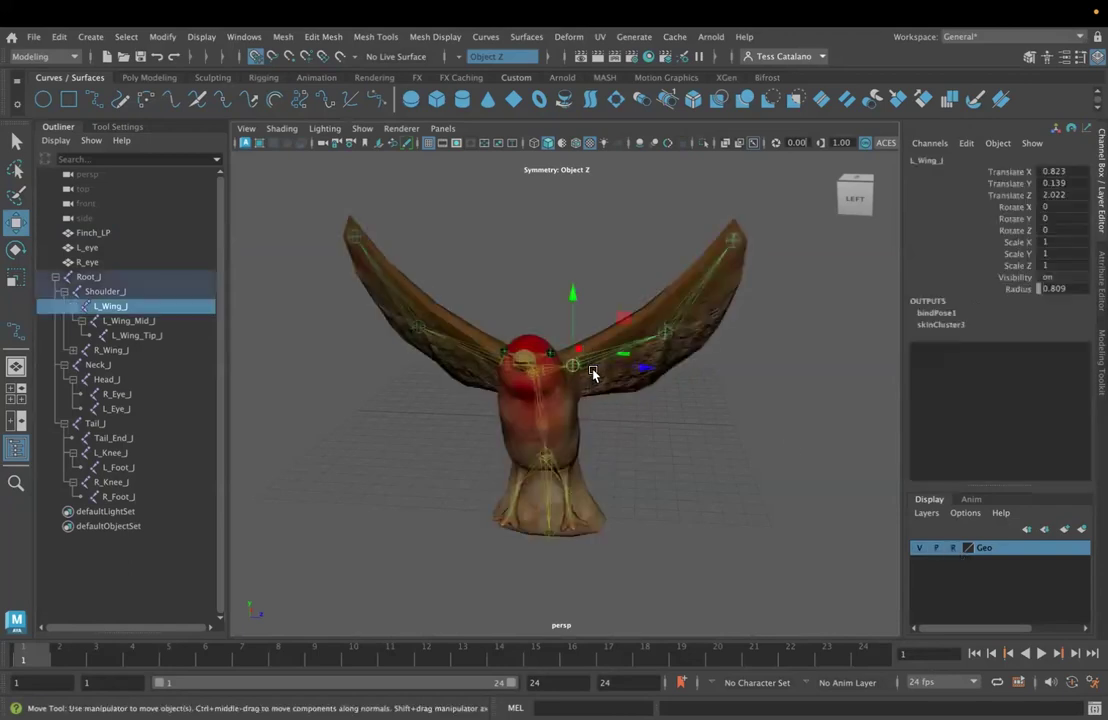
pyautogui.click(640, 397)
pyautogui.click(951, 550)
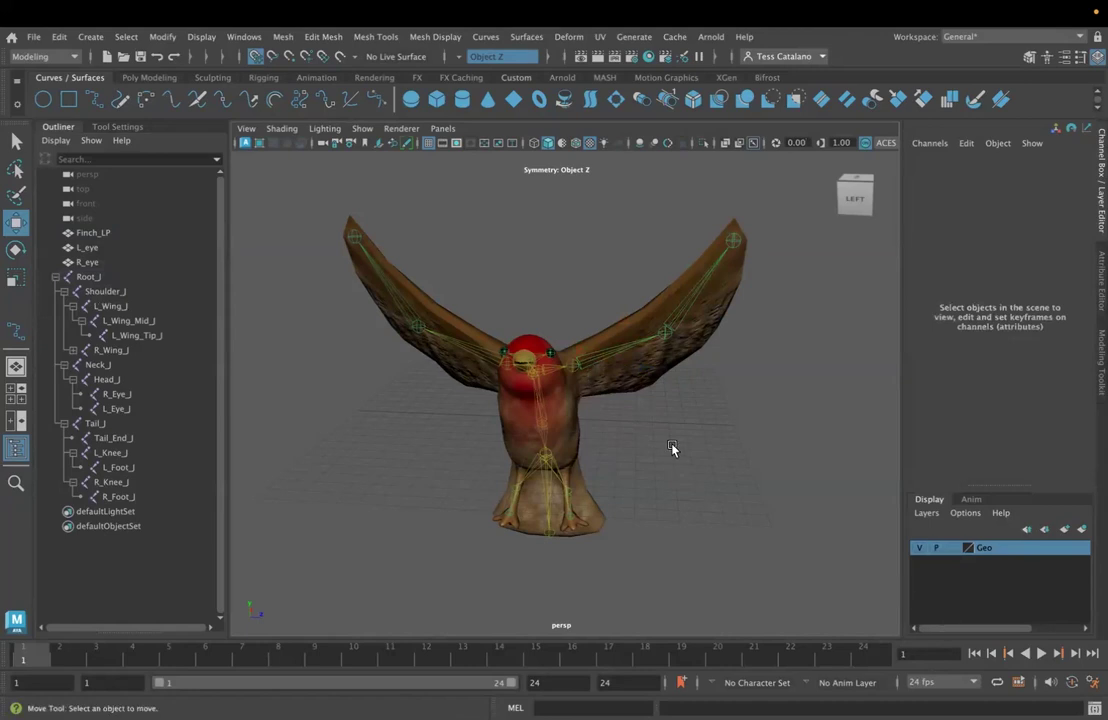
pyautogui.click(918, 549)
pyautogui.click(914, 550)
# - Select Root_J together with its entire joint hierarchy
pyautogui.click(90, 277)
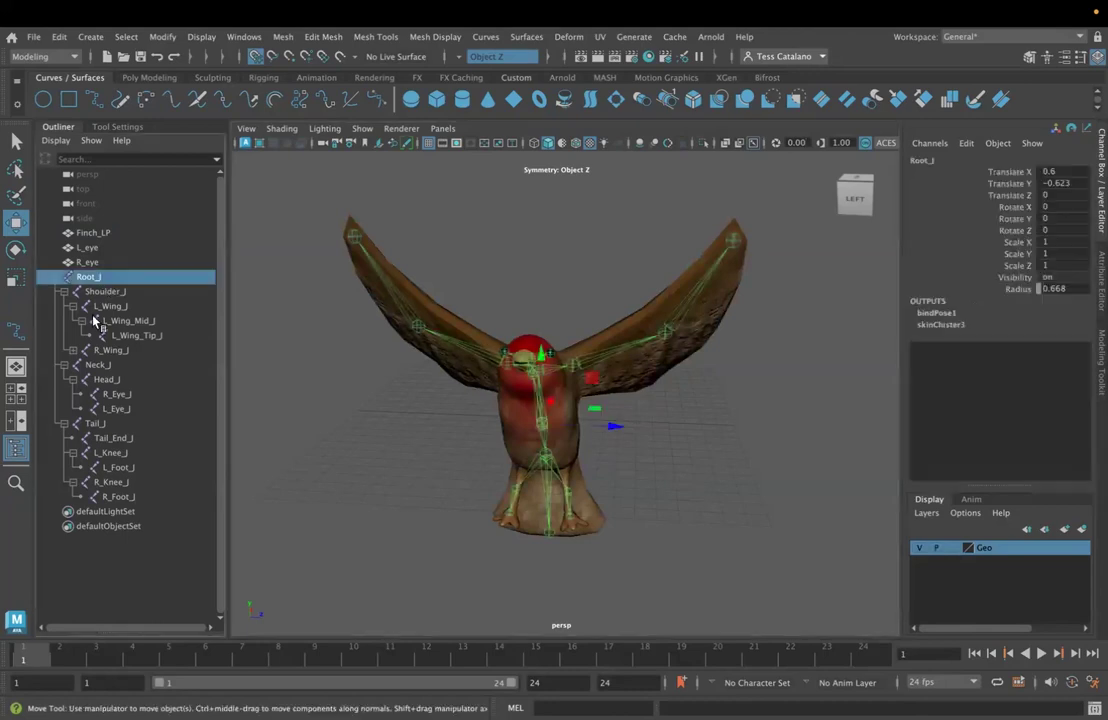
pyautogui.click(56, 277)
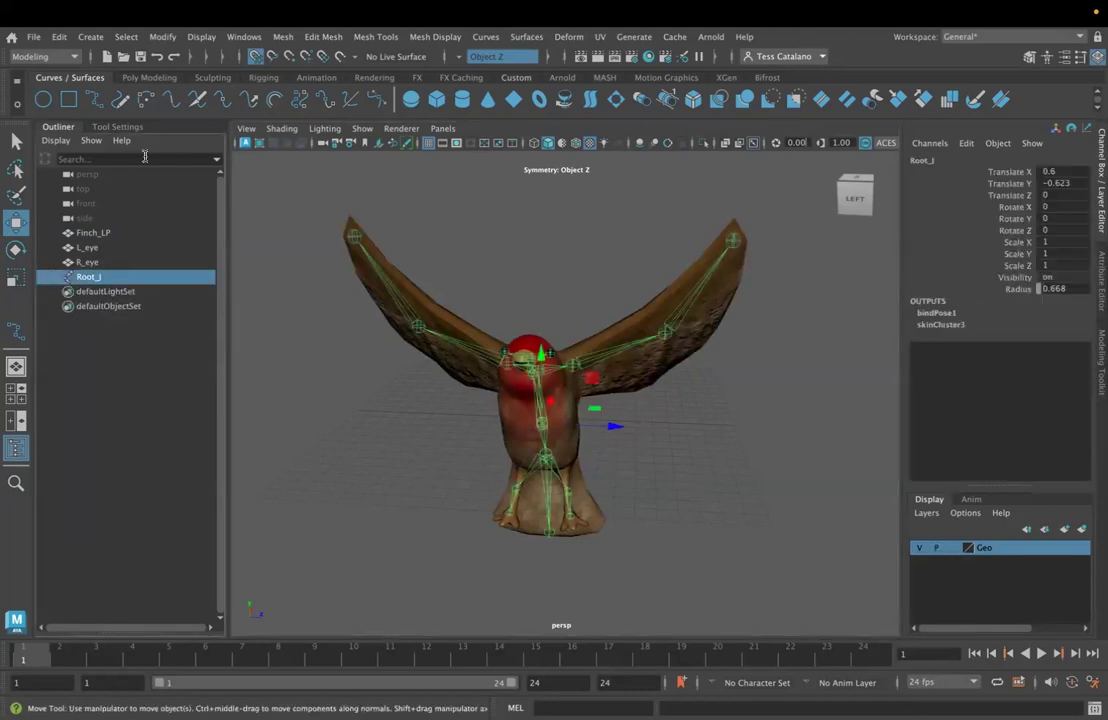
pyautogui.click(126, 37)
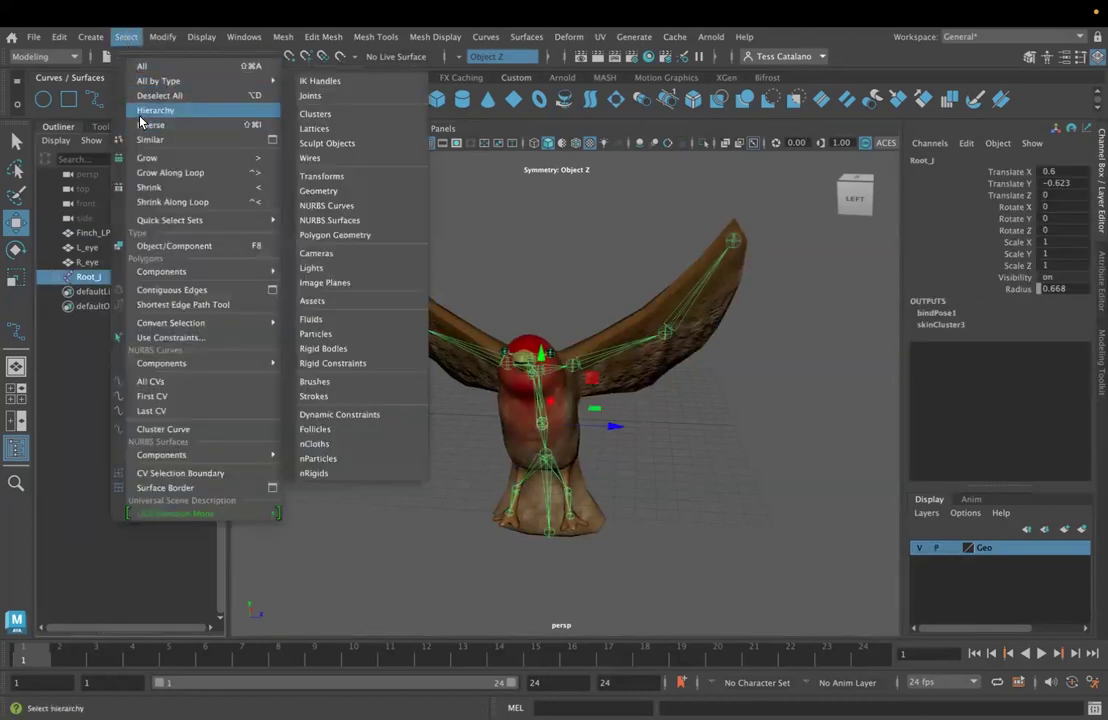
pyautogui.click(155, 110)
pyautogui.click(57, 279)
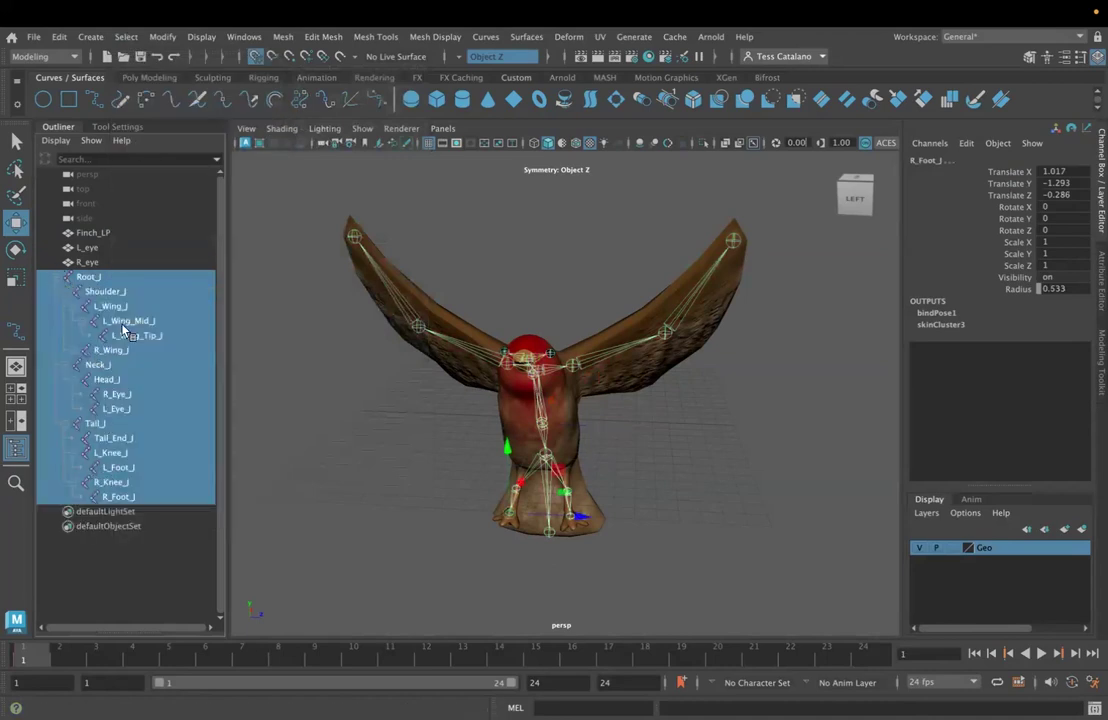
# - Put the selected joints on a new display layer named Joints and check its visibility toggle
pyautogui.click(1082, 530)
pyautogui.click(985, 548)
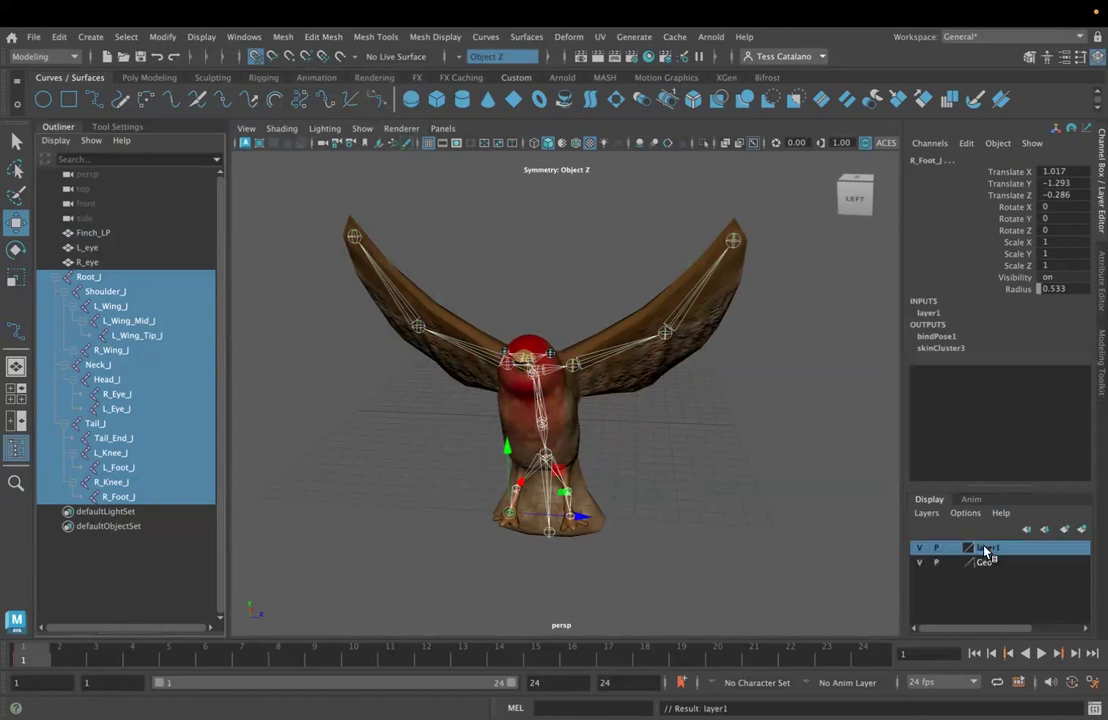
pyautogui.doubleClick(988, 549)
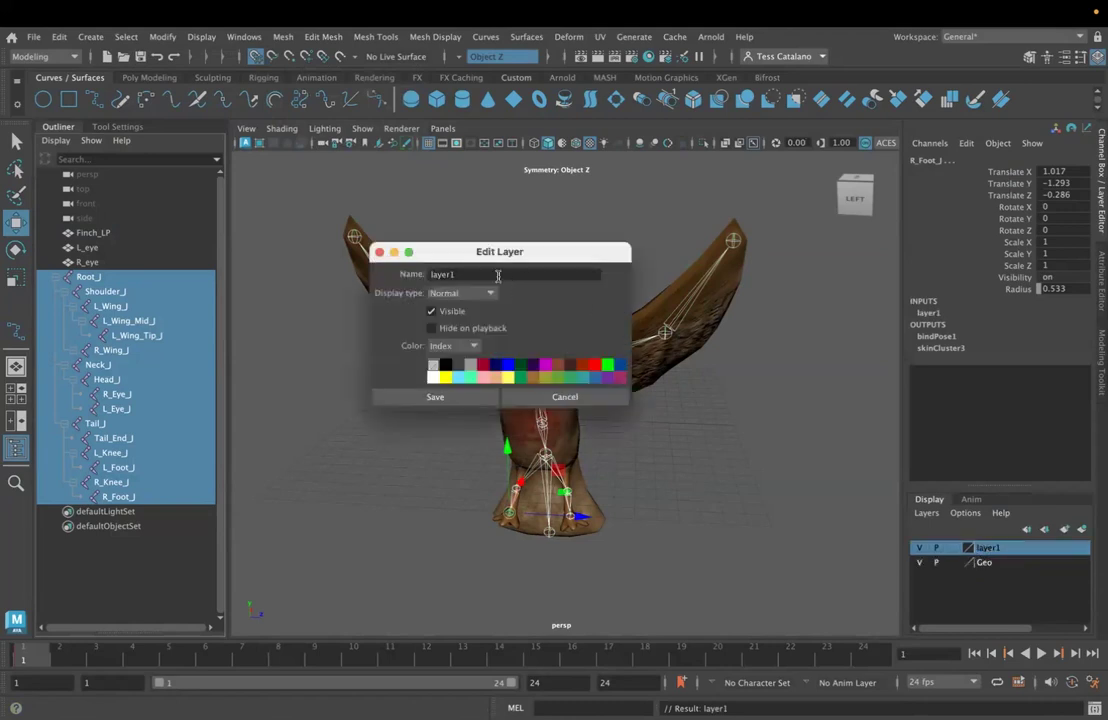
pyautogui.write('Jo')
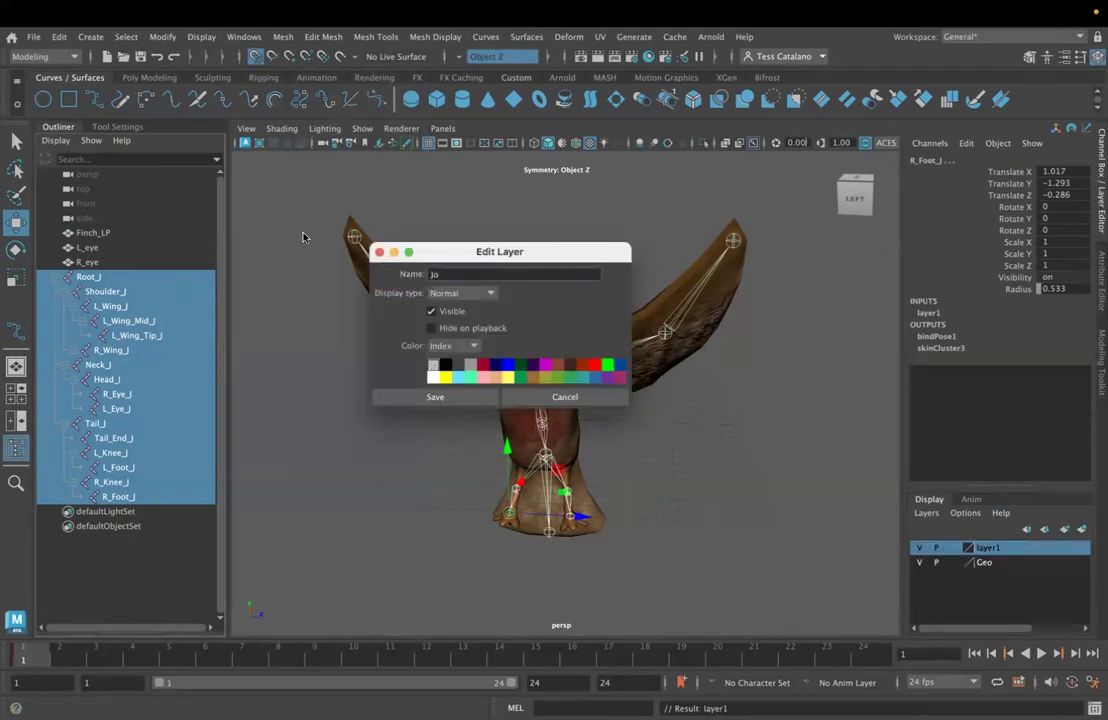
pyautogui.write('ints')
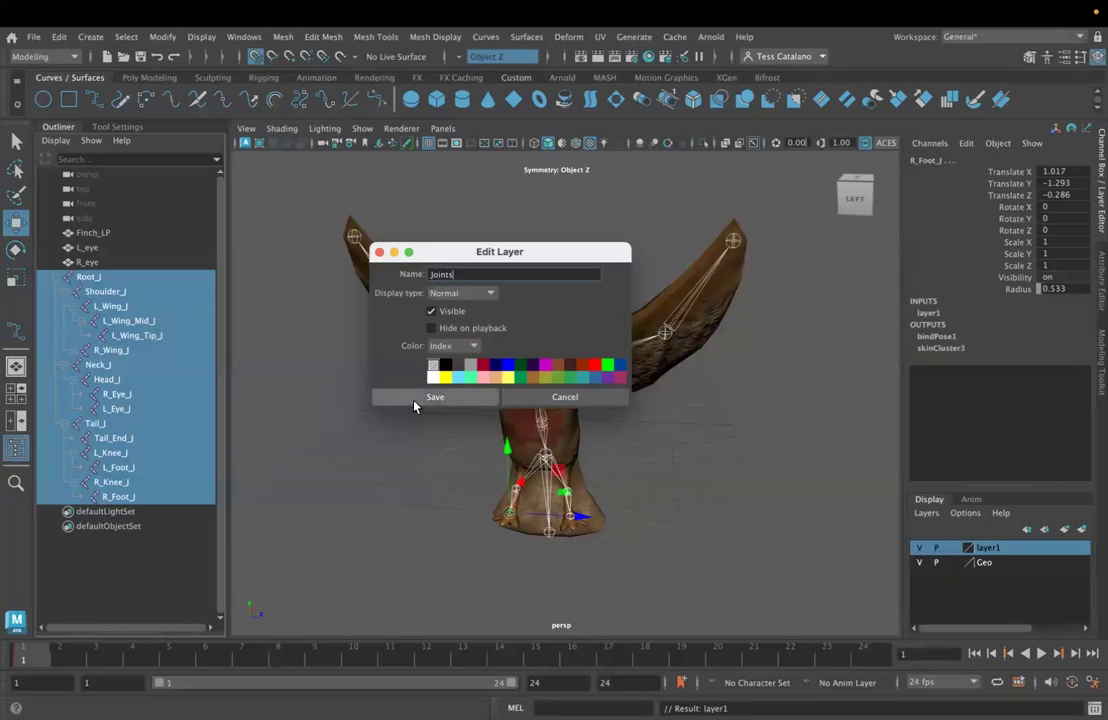
pyautogui.click(415, 397)
pyautogui.click(919, 549)
pyautogui.click(919, 549)
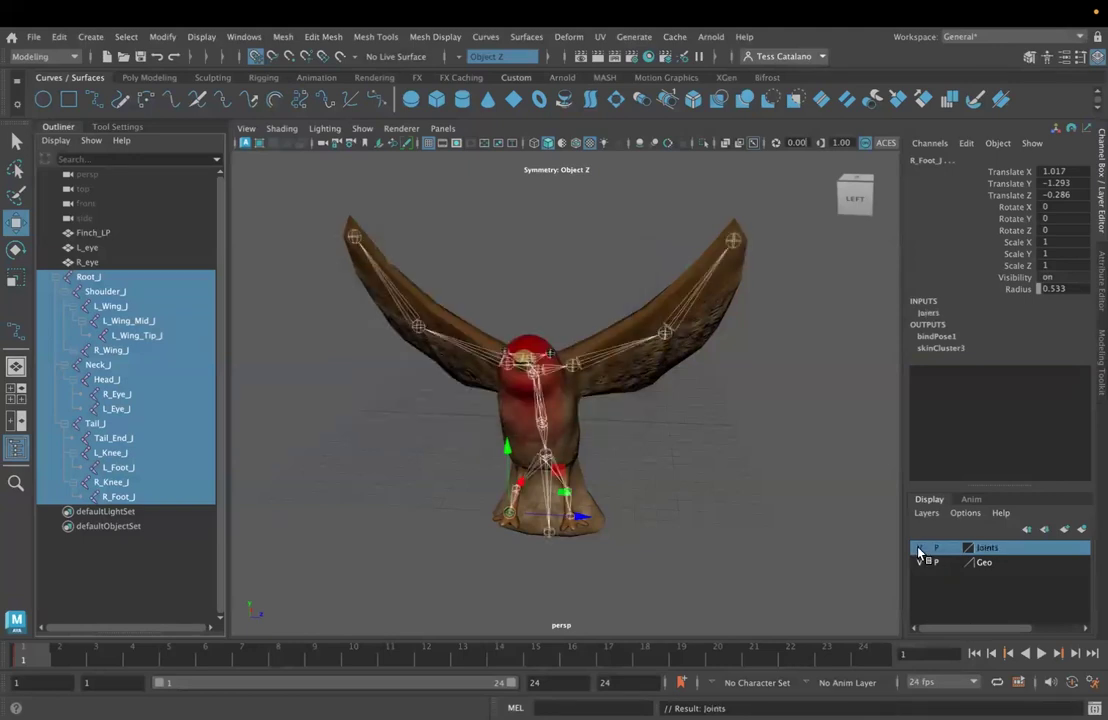
pyautogui.click(181, 576)
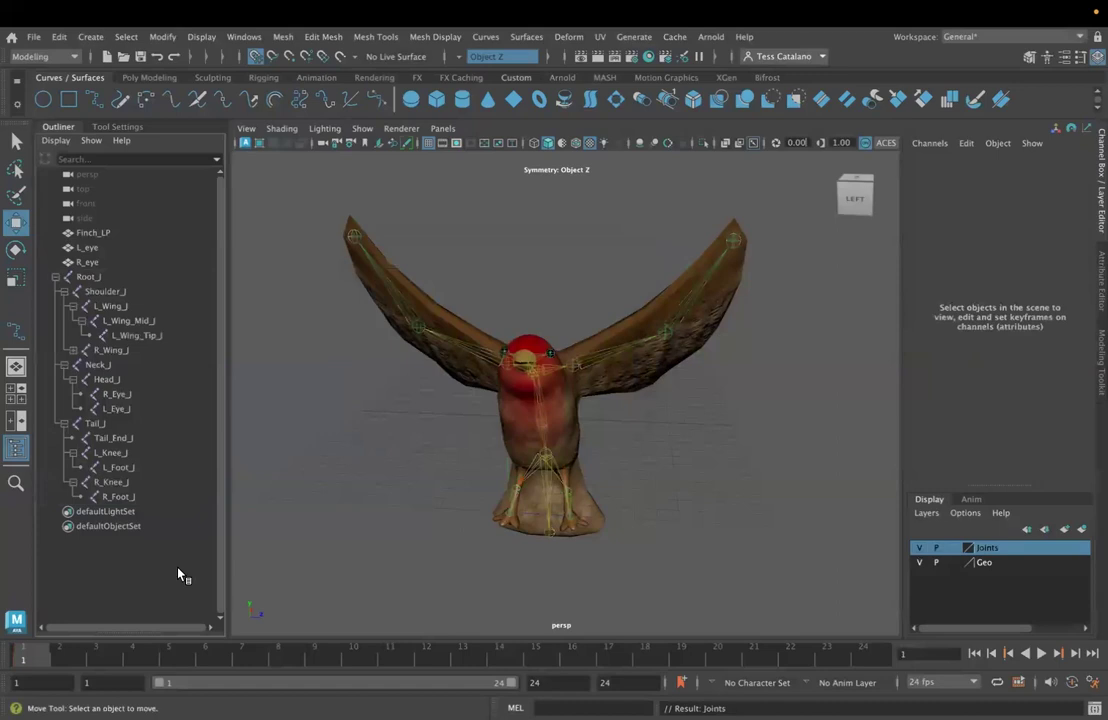
# - Create a NURBS square at the origin and scale it uniformly to about 13.26 so it surrounds the bird's body
pyautogui.keyDown('alt'); pyautogui.moveTo(682, 481); pyautogui.dragTo(624, 442); pyautogui.keyUp('alt')
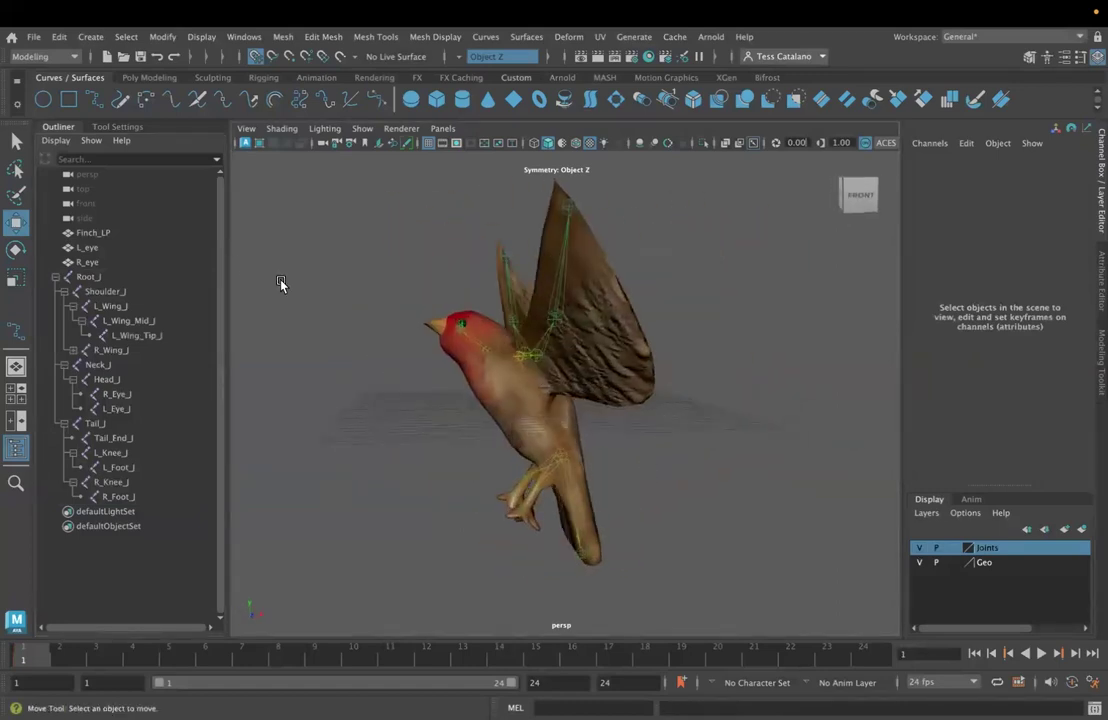
pyautogui.keyDown('alt'); pyautogui.moveTo(279, 281); pyautogui.dragTo(298, 288); pyautogui.keyUp('alt')
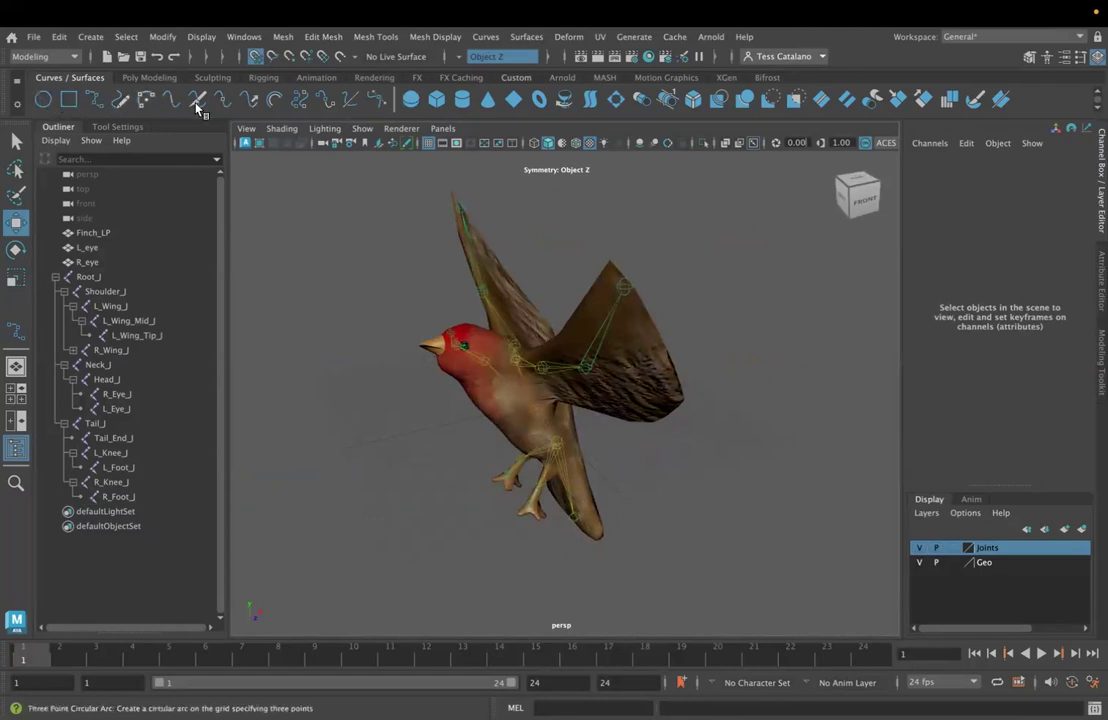
pyautogui.click(71, 105)
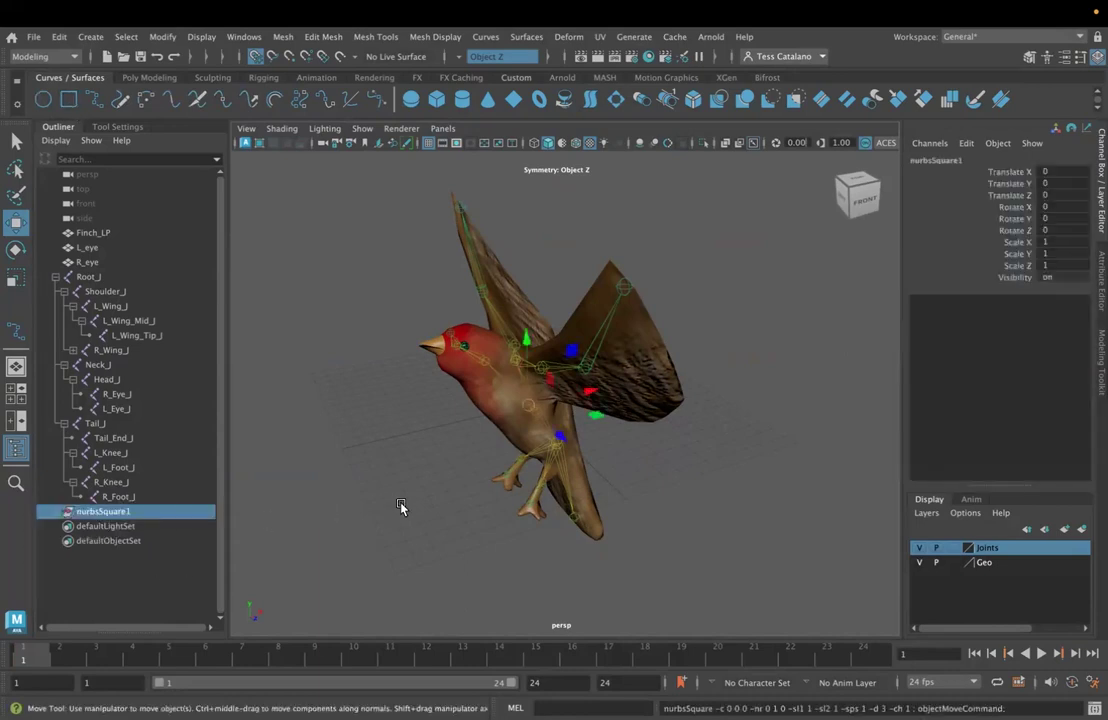
pyautogui.press('r')
pyautogui.moveTo(532, 414); pyautogui.dragTo(618, 418)
pyautogui.keyDown('alt'); pyautogui.moveTo(466, 511); pyautogui.dragTo(461, 464); pyautogui.keyUp('alt')
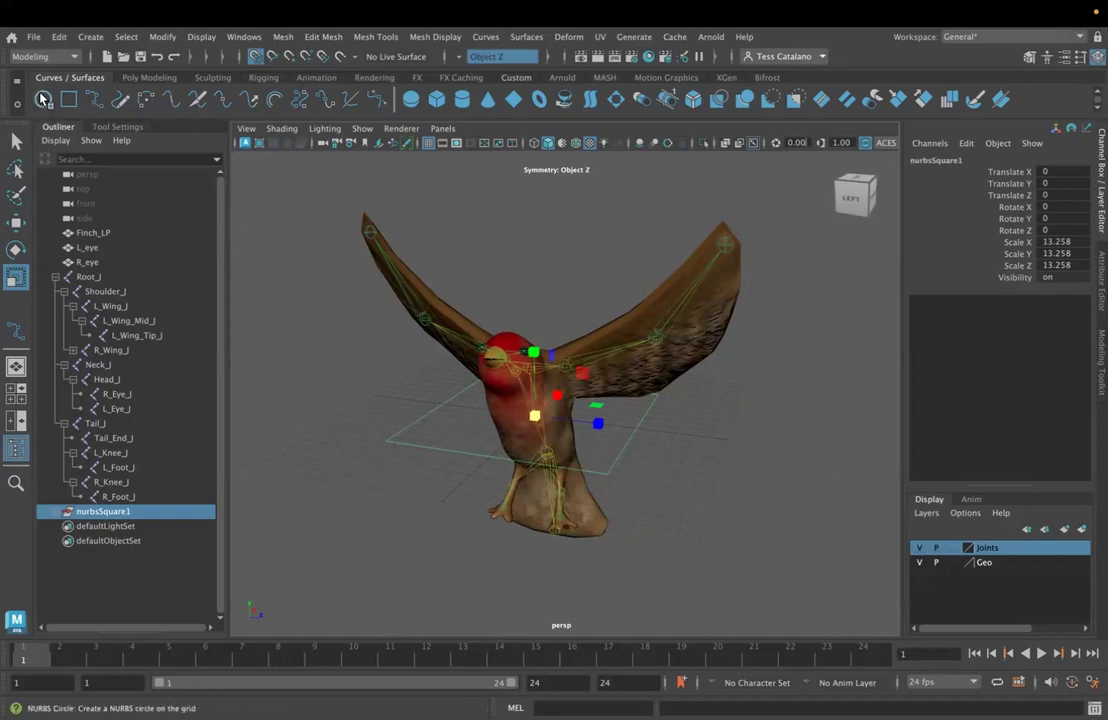
pyautogui.keyDown('alt'); pyautogui.moveTo(535, 400); pyautogui.dragTo(447, 375); pyautogui.keyUp('alt')
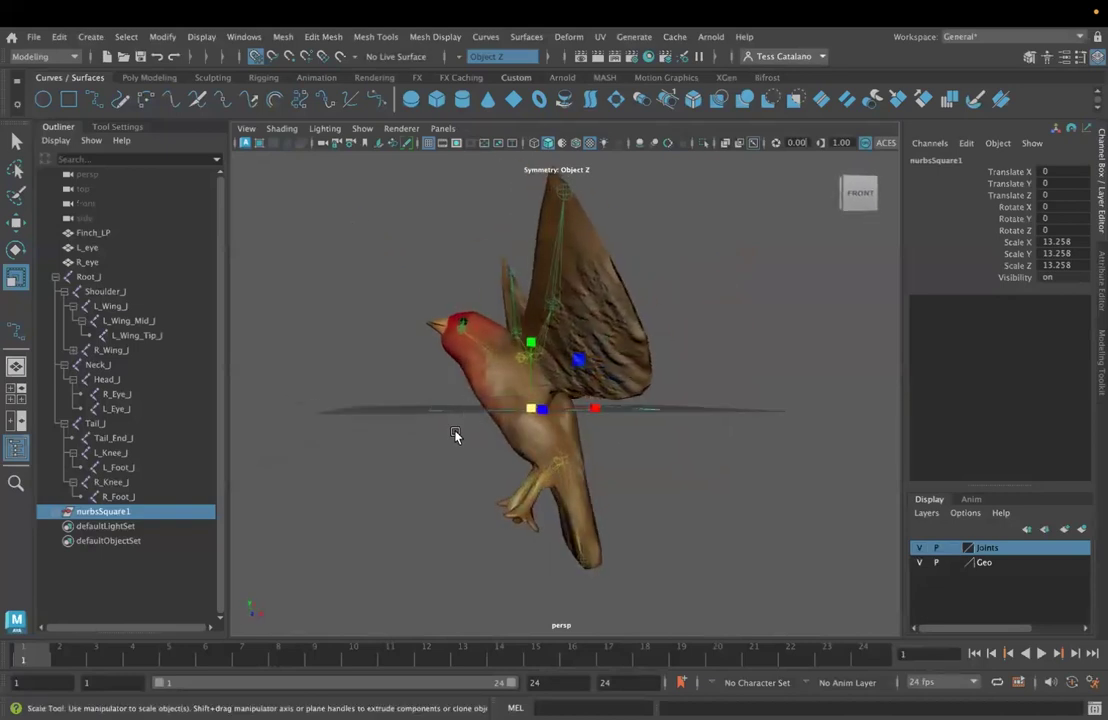
pyautogui.moveTo(504, 509)
pyautogui.keyDown('alt'); pyautogui.mouseDown()
pyautogui.moveTo(472, 507)
pyautogui.moveTo(504, 505)
pyautogui.mouseUp(); pyautogui.keyUp('alt')
pyautogui.scroll(10, 504, 505)
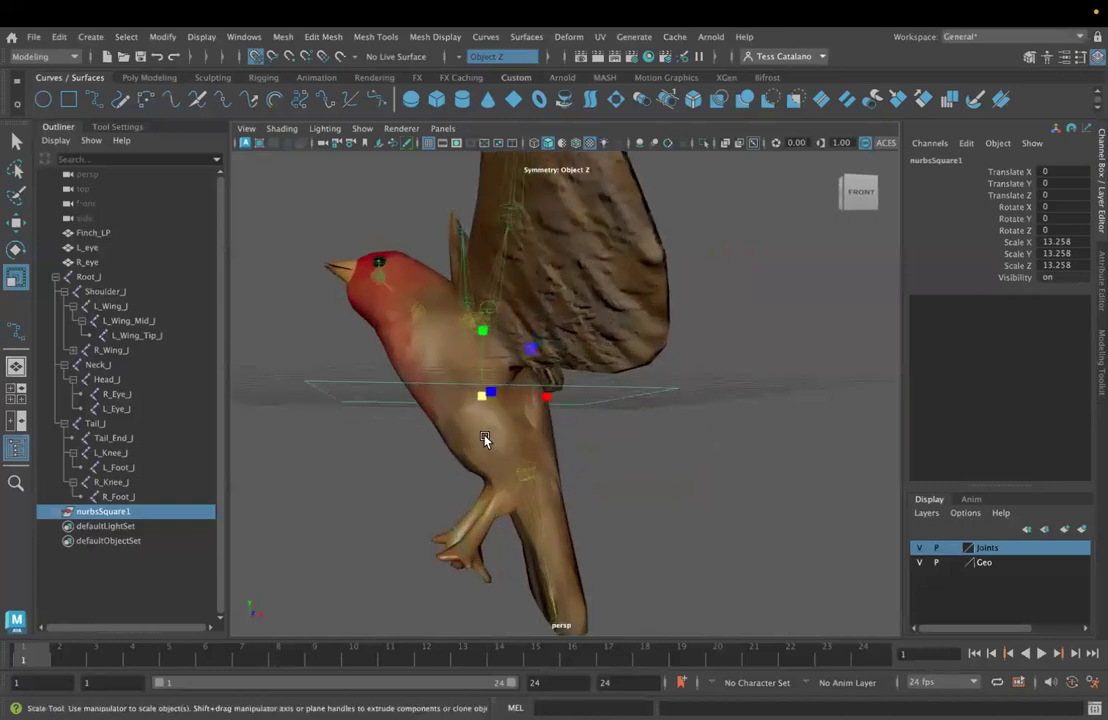
pyautogui.moveTo(529, 446)
pyautogui.keyDown('alt'); pyautogui.mouseDown()
pyautogui.moveTo(509, 470)
pyautogui.moveTo(522, 425)
pyautogui.mouseUp(); pyautogui.keyUp('alt')
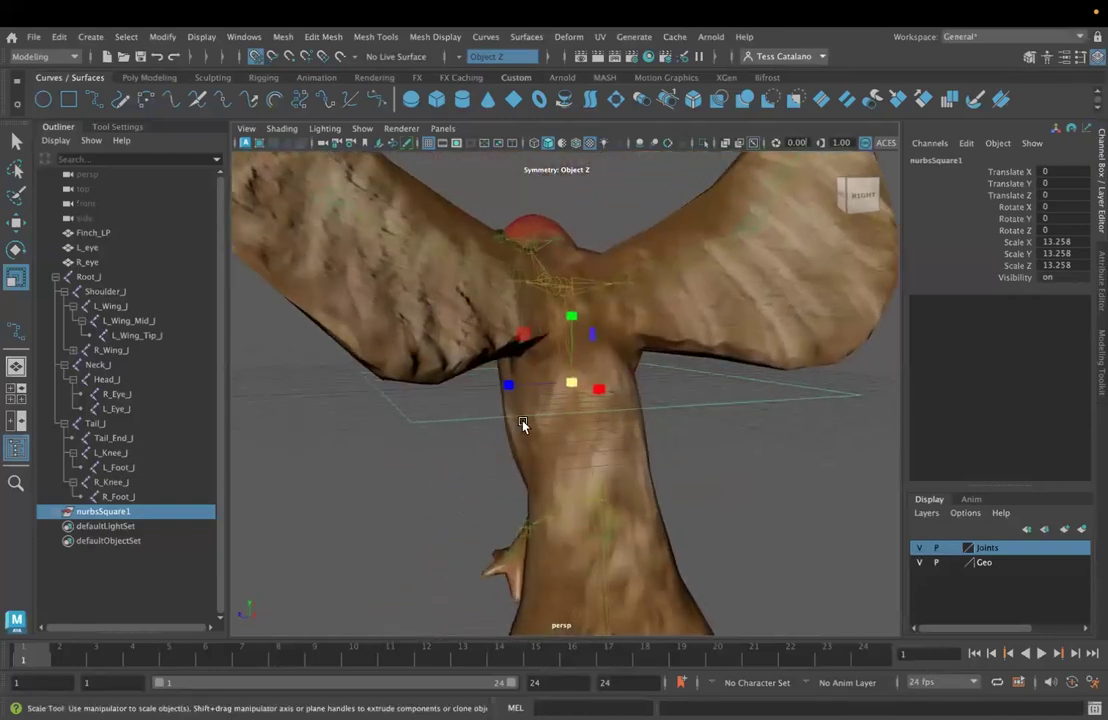
pyautogui.press('w')
pyautogui.keyDown('alt'); pyautogui.moveTo(590, 470); pyautogui.dragTo(779, 450); pyautogui.keyUp('alt')
pyautogui.keyDown('alt'); pyautogui.moveTo(435, 462); pyautogui.dragTo(520, 427); pyautogui.keyUp('alt')
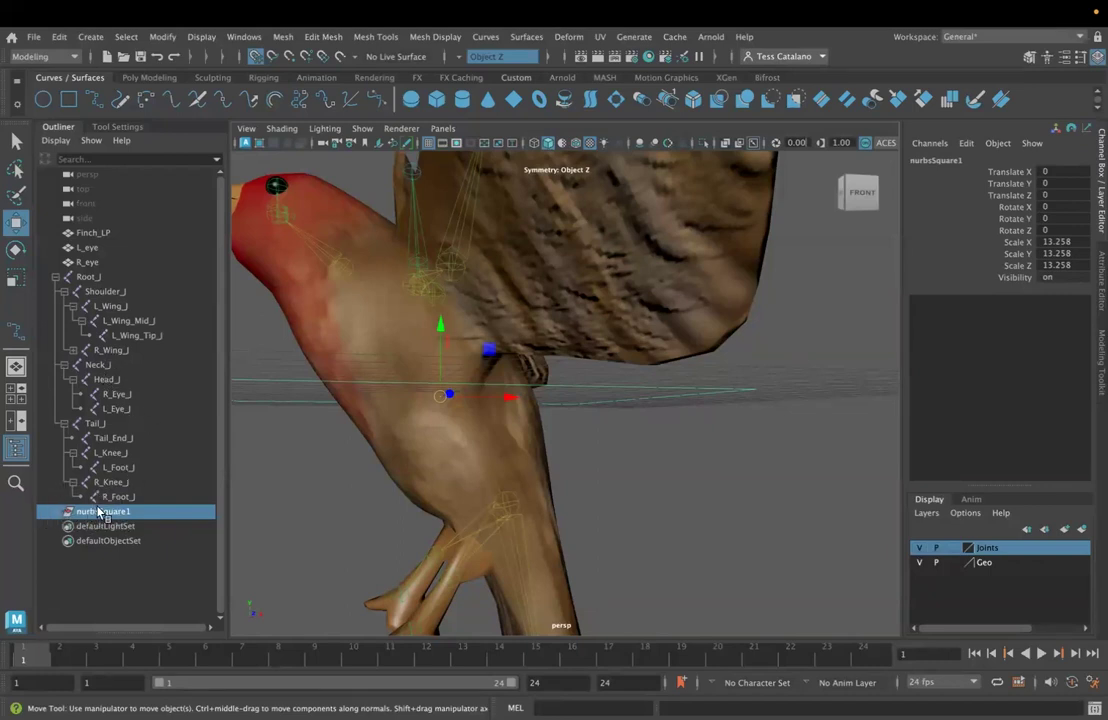
# - Examine the individual side curves grouped under nurbsSquare1, ending with the parent group selected
pyautogui.click(55, 511)
pyautogui.click(112, 540)
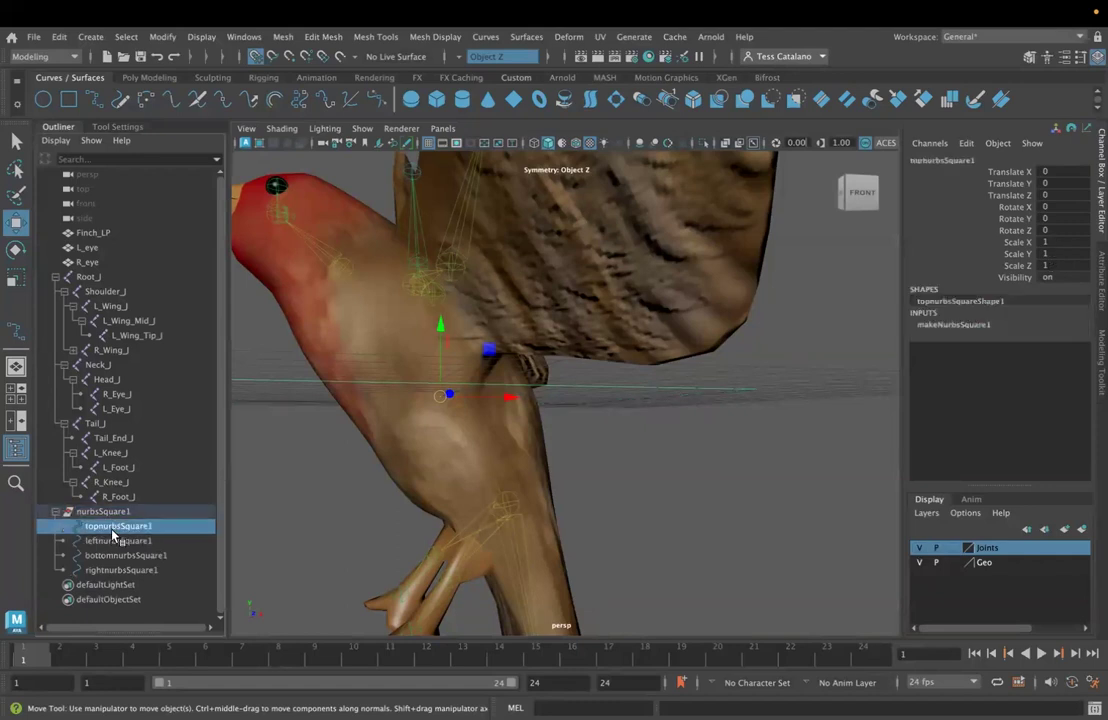
pyautogui.click(113, 556)
pyautogui.click(113, 570)
pyautogui.click(114, 556)
pyautogui.click(116, 541)
pyautogui.click(117, 527)
pyautogui.click(103, 511)
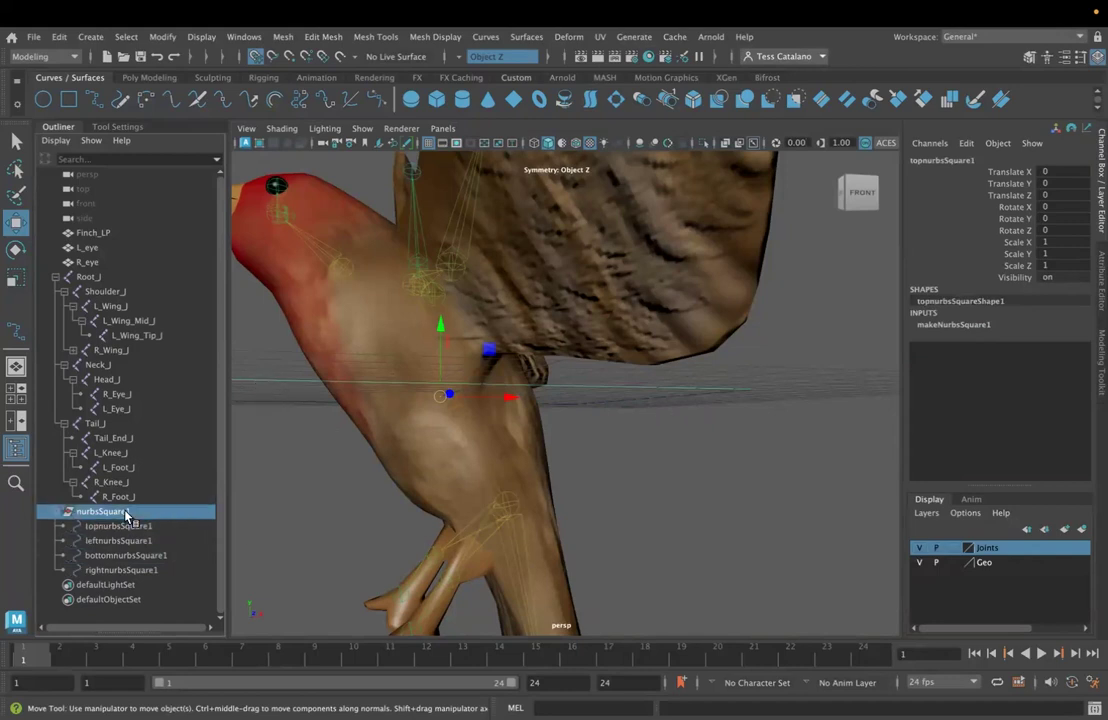
pyautogui.click(55, 511)
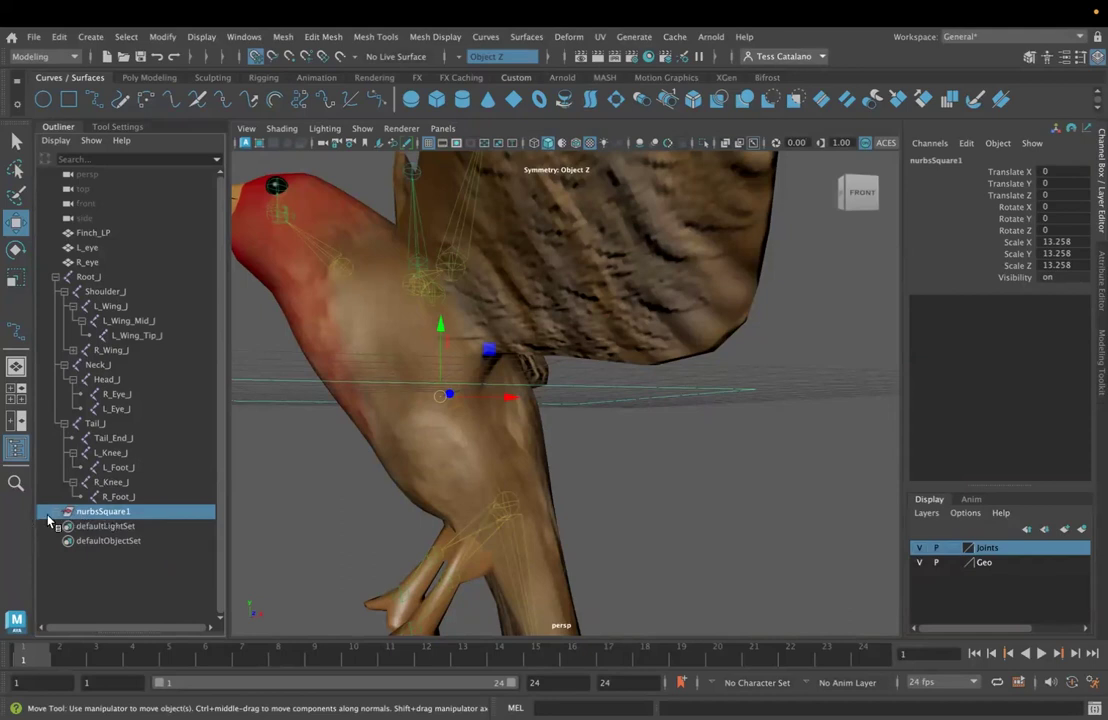
# - Rename the nurbsSquare1 group as Root_Crl
pyautogui.doubleClick(135, 513)
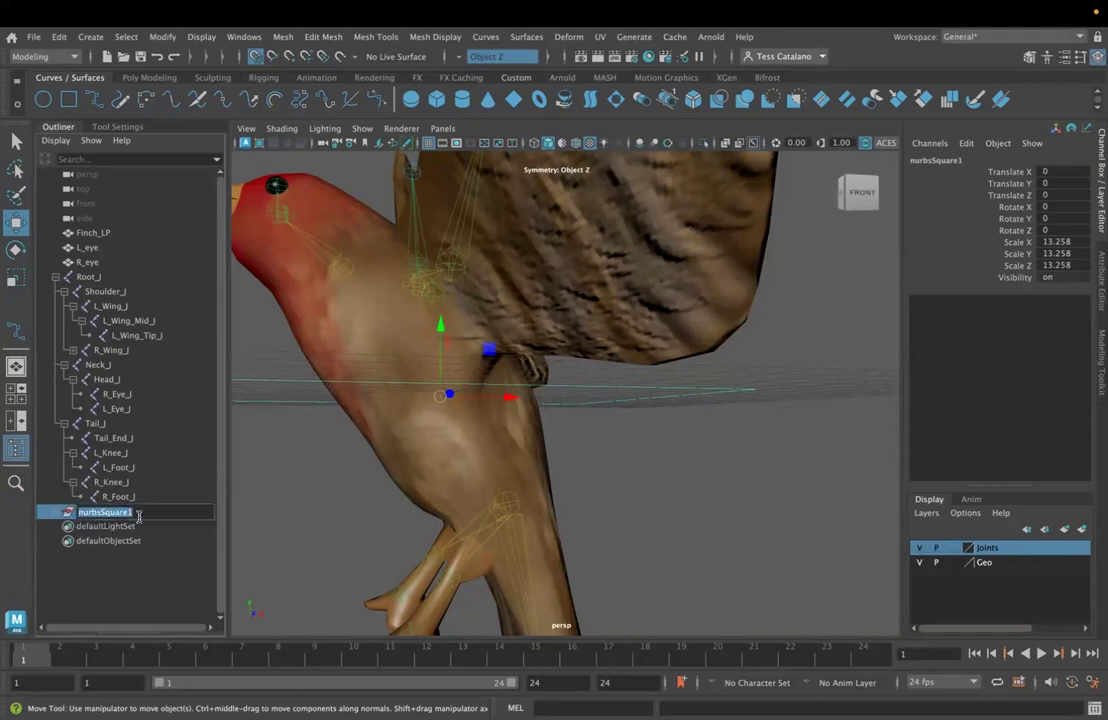
pyautogui.write('Root_Crl')
pyautogui.press('Return')
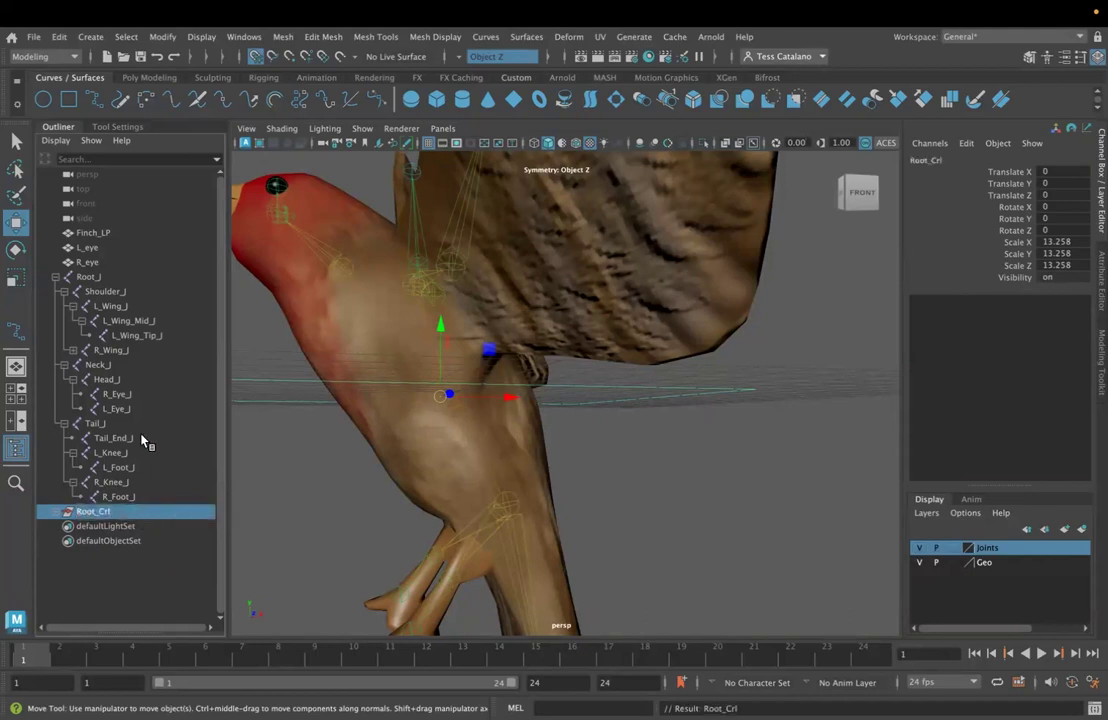
# - Match the translation of the Root_Crl square to the Root_J joint
pyautogui.keyDown('ctrl'); pyautogui.click(93, 277); pyautogui.keyUp('ctrl')
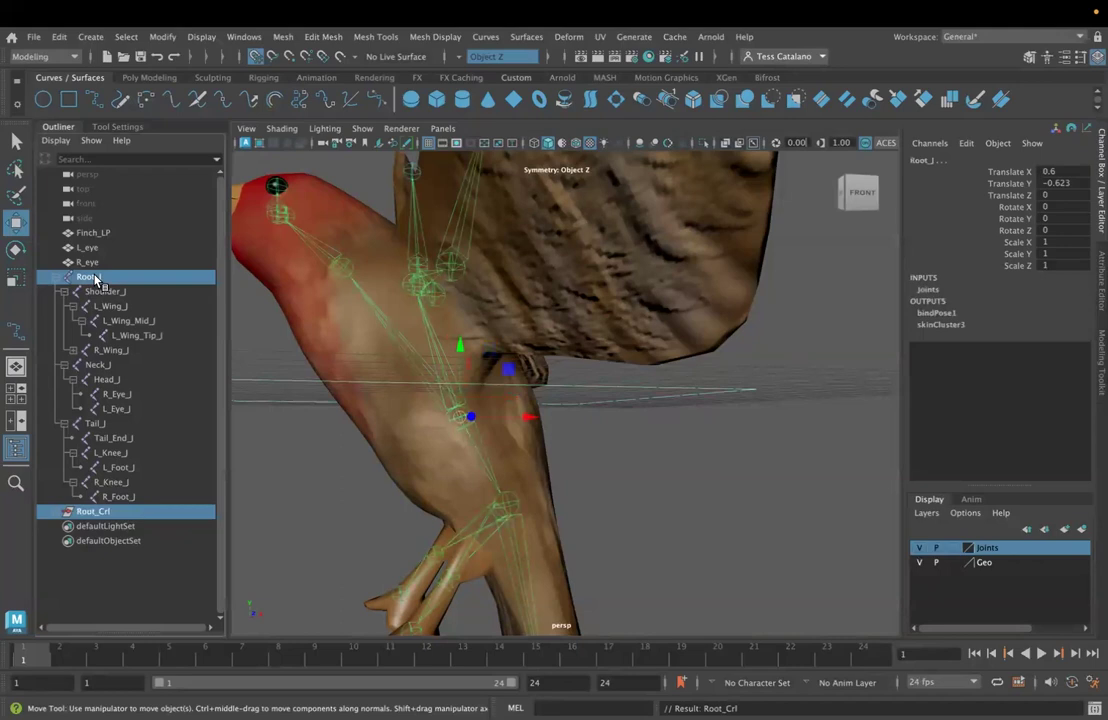
pyautogui.click(160, 37)
pyautogui.moveTo(166, 121)
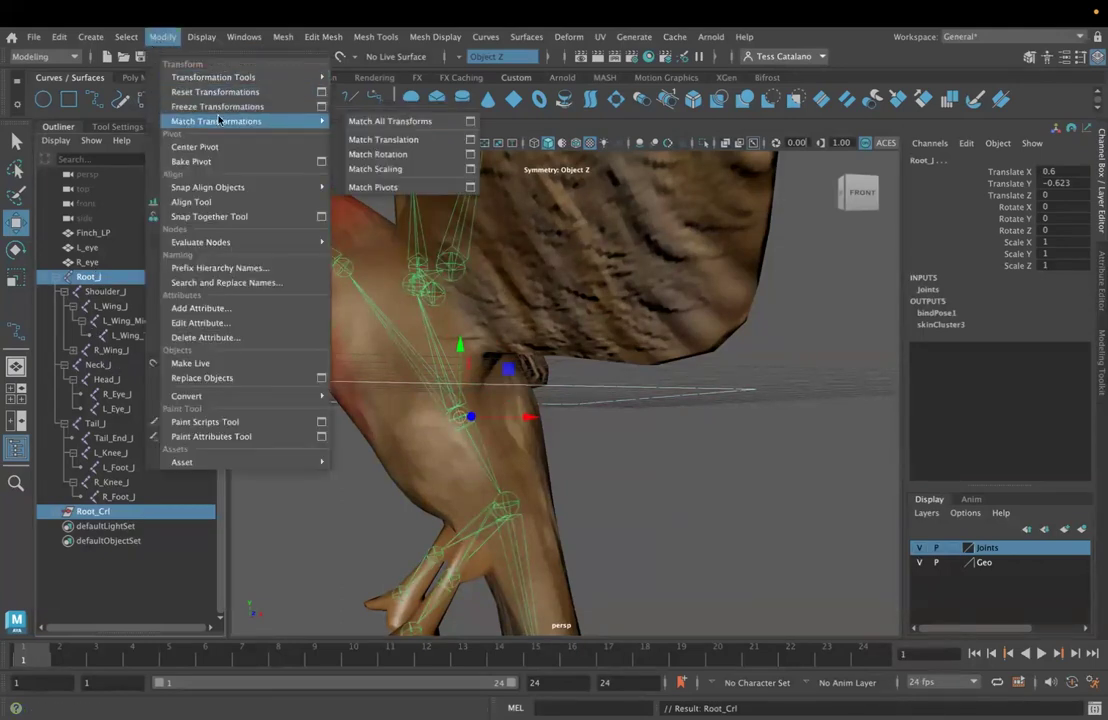
pyautogui.click(381, 140)
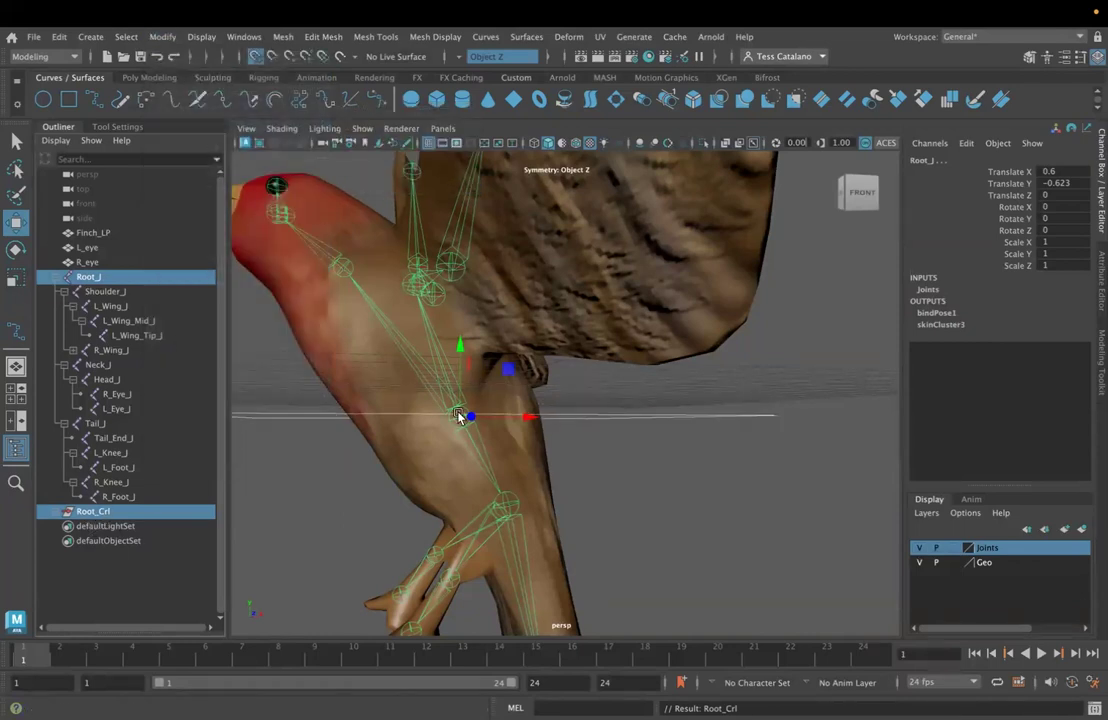
pyautogui.keyDown('alt'); pyautogui.moveTo(364, 501); pyautogui.dragTo(420, 500); pyautogui.keyUp('alt')
pyautogui.scroll(-10, 411, 496)
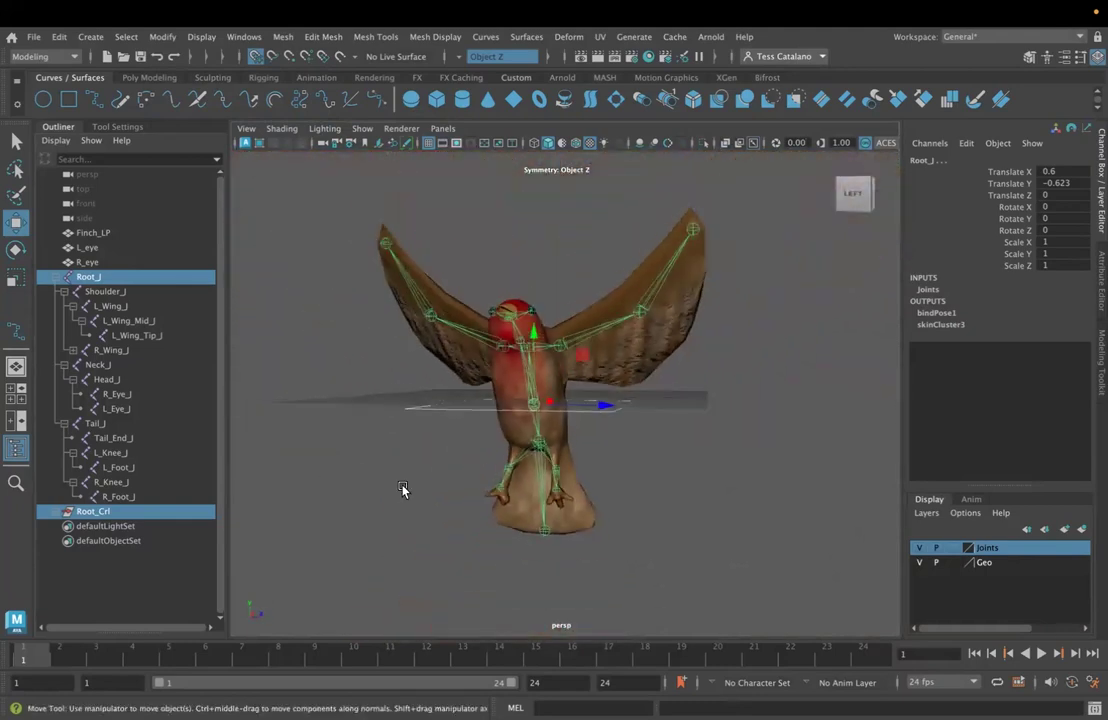
# - Switch to the Rigging menu set and select the Root_Crl square on its own
pyautogui.click(61, 55)
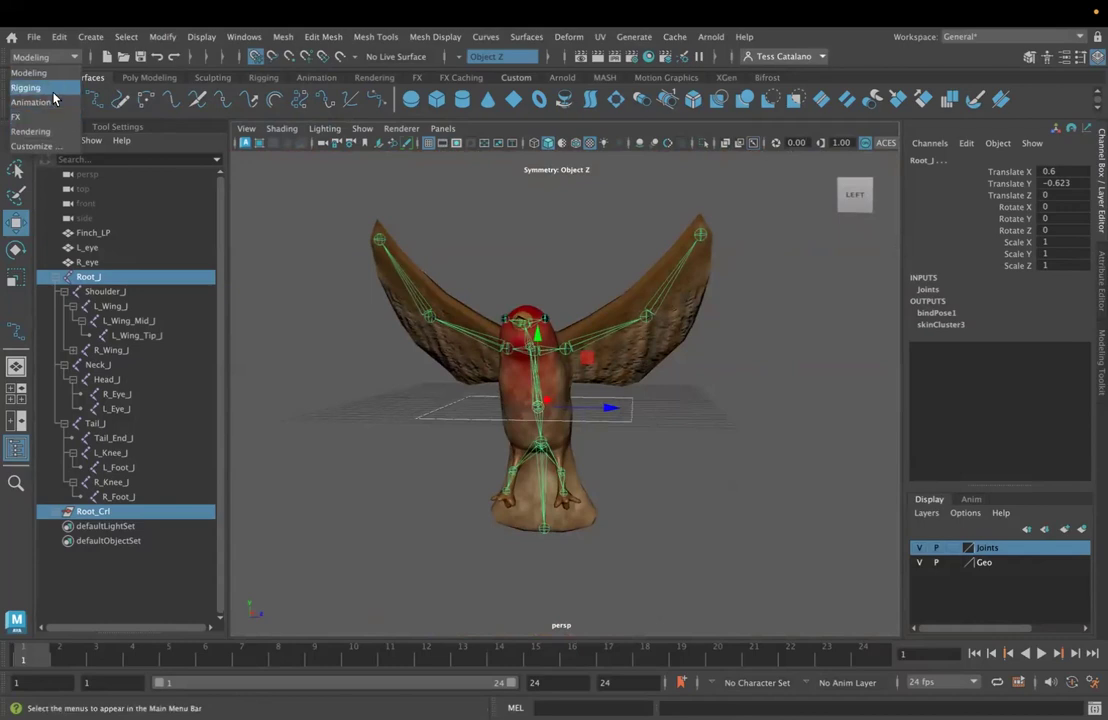
pyautogui.click(38, 87)
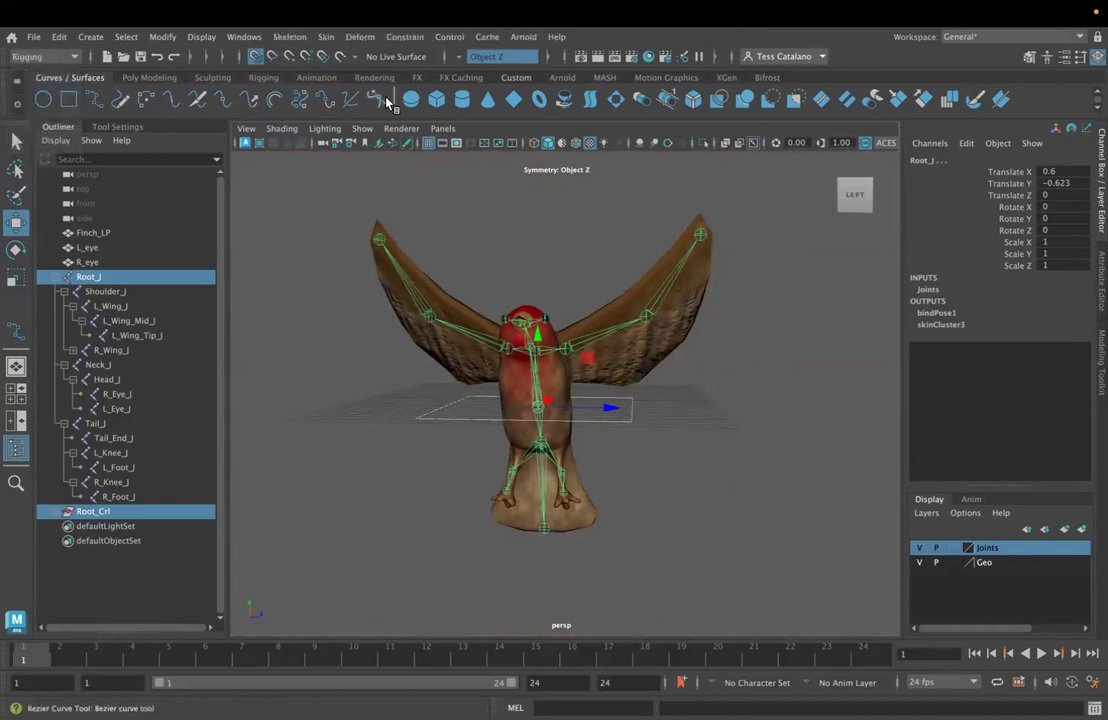
pyautogui.keyDown('alt'); pyautogui.moveTo(307, 468); pyautogui.dragTo(255, 470); pyautogui.keyUp('alt')
pyautogui.click(468, 430)
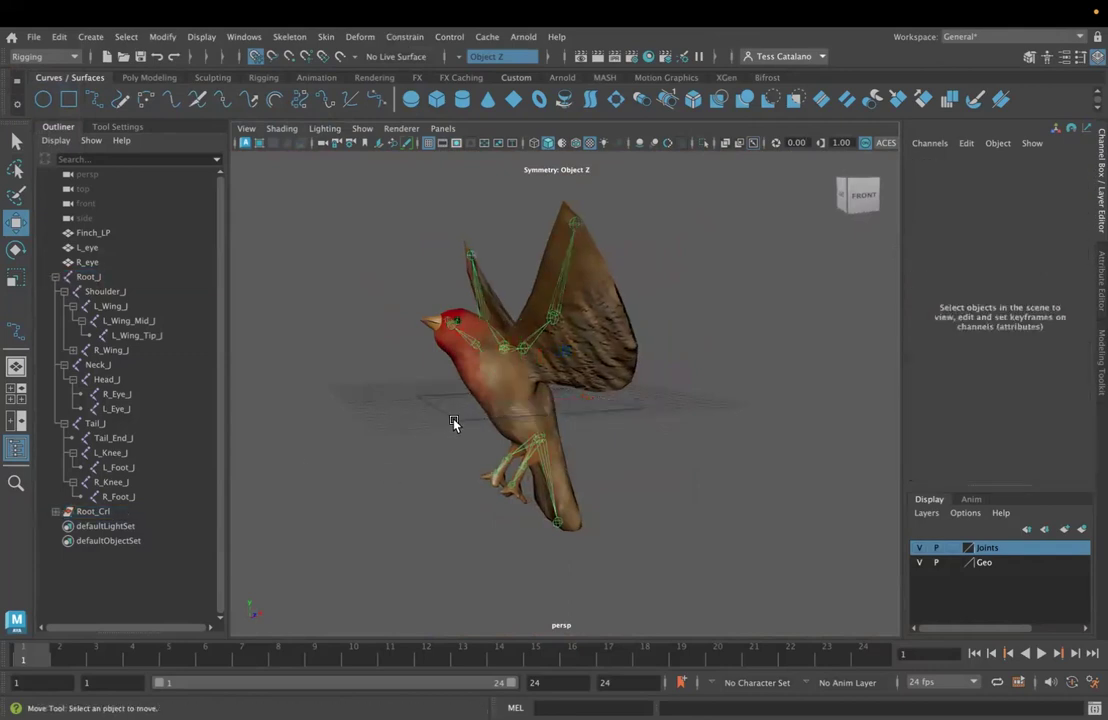
pyautogui.click(452, 419)
pyautogui.click(92, 512)
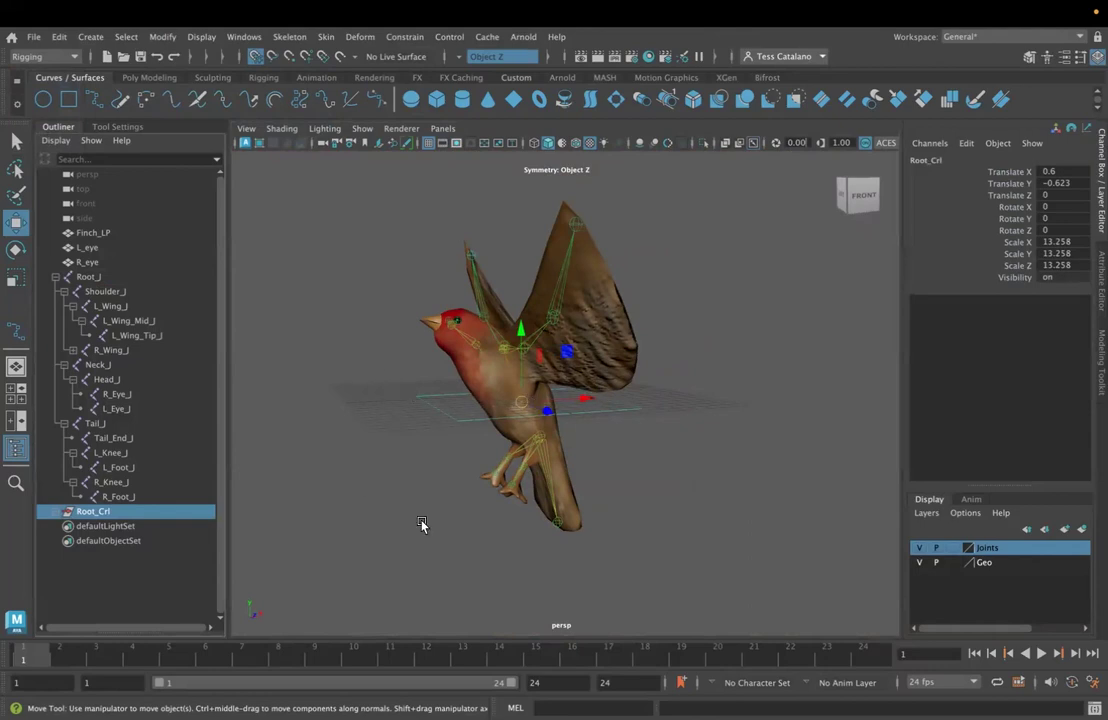
pyautogui.keyDown('alt'); pyautogui.moveTo(702, 470); pyautogui.dragTo(406, 386); pyautogui.keyUp('alt')
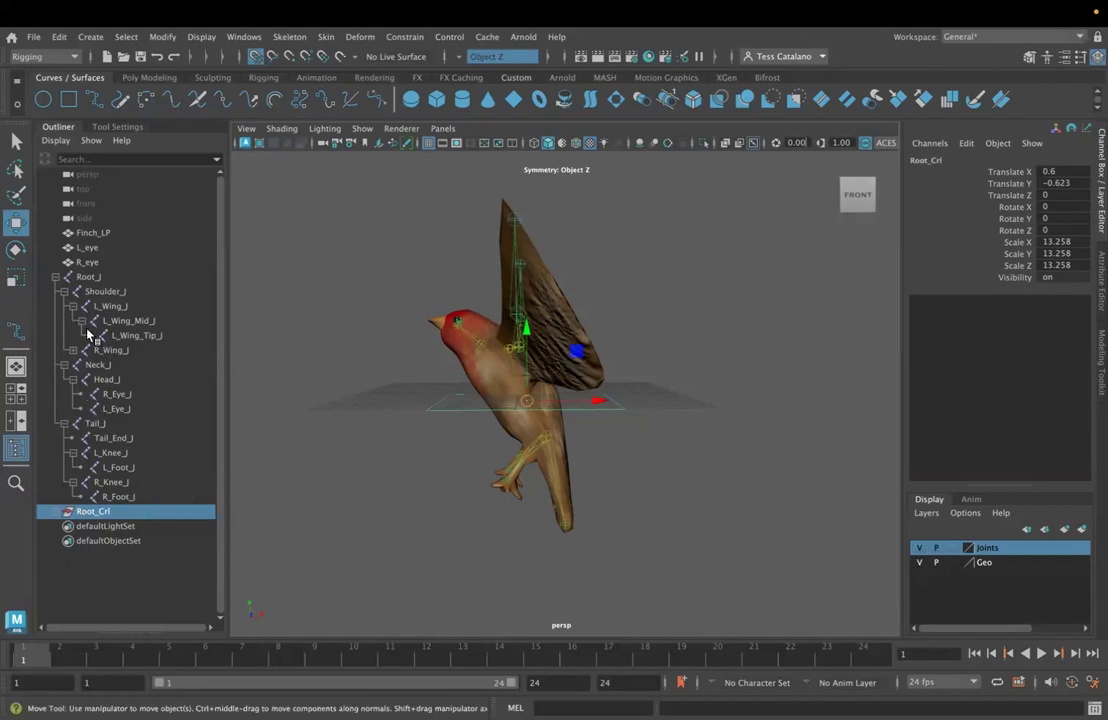
# - Collapse the Root_J joint hierarchy and select Root_Crl first, adding Root_J to the selection second
pyautogui.click(56, 277)
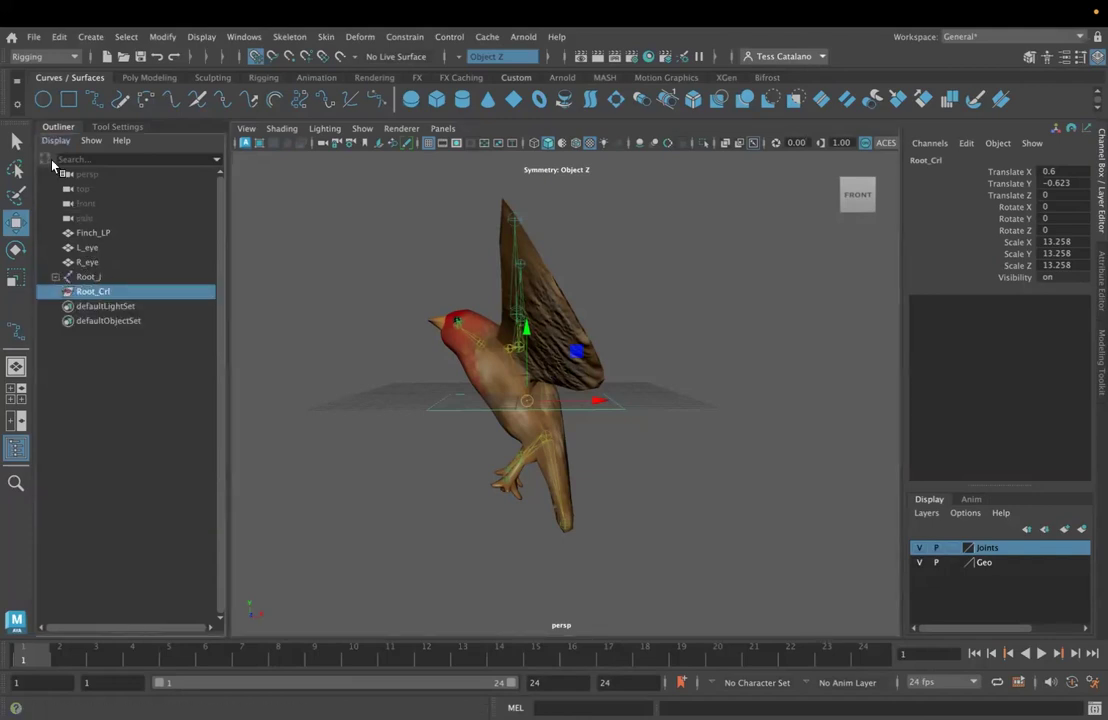
pyautogui.click(84, 277)
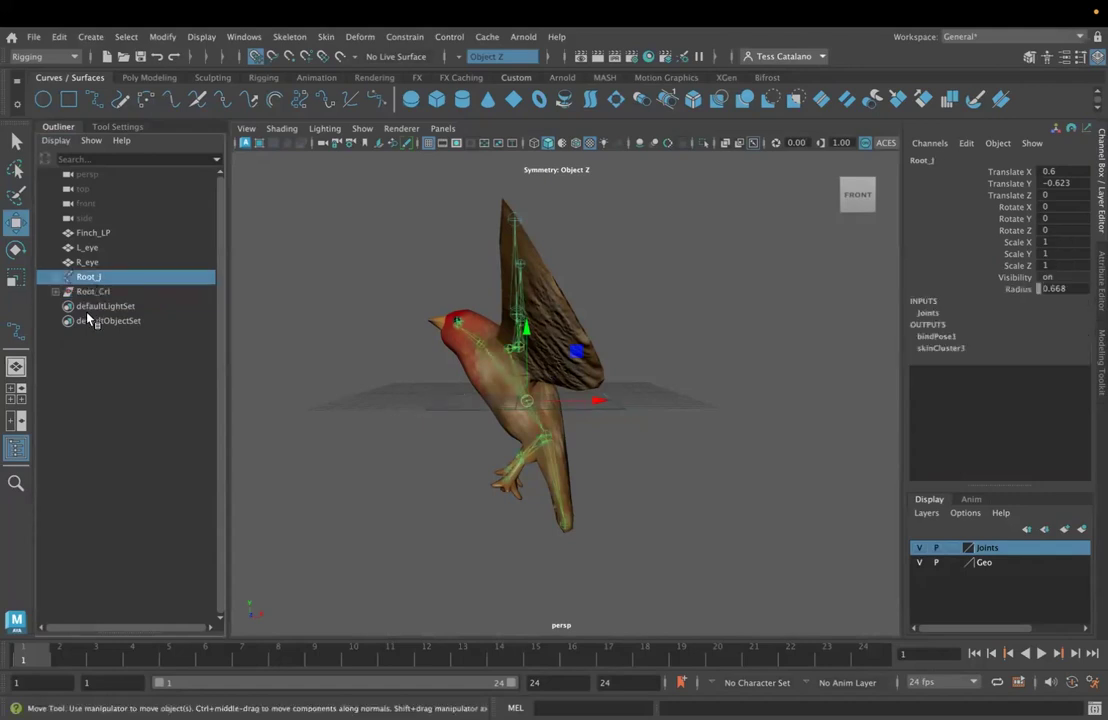
pyautogui.click(88, 291)
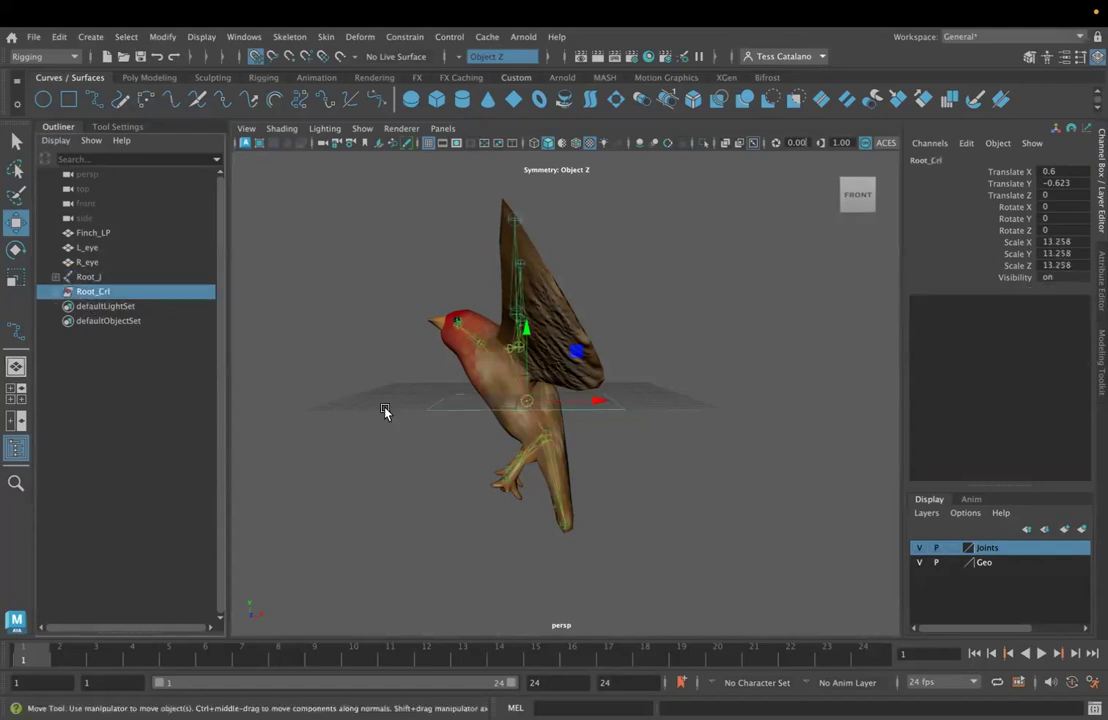
pyautogui.click(86, 277)
pyautogui.click(104, 292)
pyautogui.keyDown('ctrl'); pyautogui.click(85, 277); pyautogui.keyUp('ctrl')
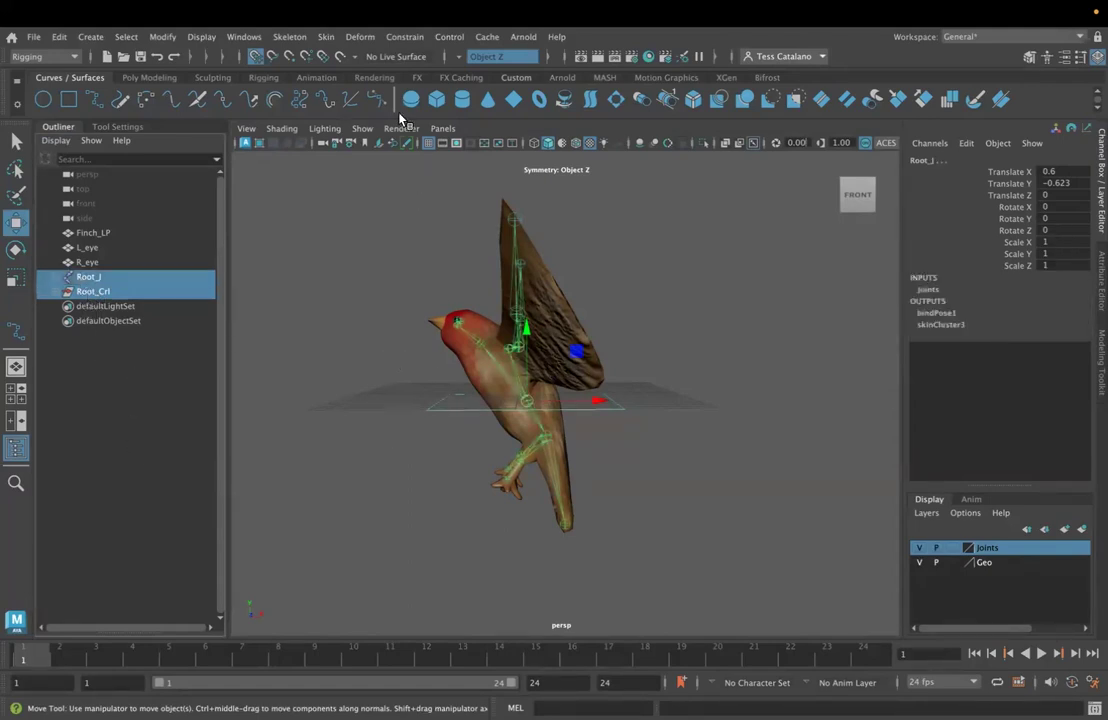
# - Parent-constrain Root_J to Root_Crl using the reset default options with Maintain offset on, and inspect the constraint node under Root_J
pyautogui.click(403, 40)
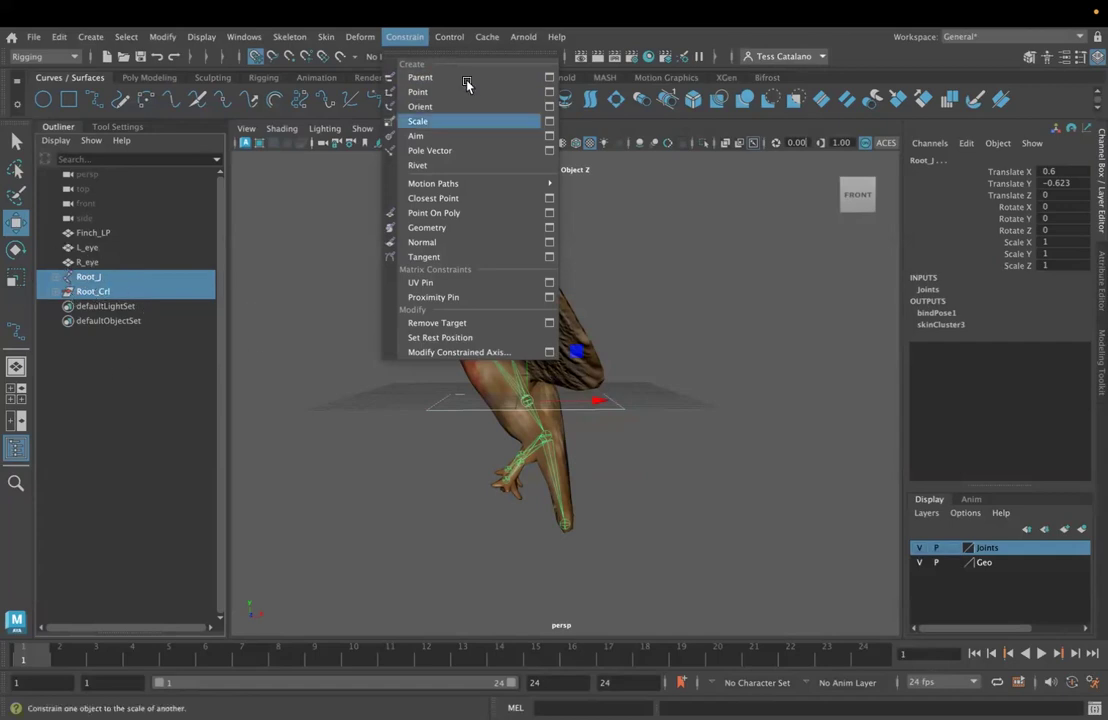
pyautogui.click(412, 35)
pyautogui.click(410, 36)
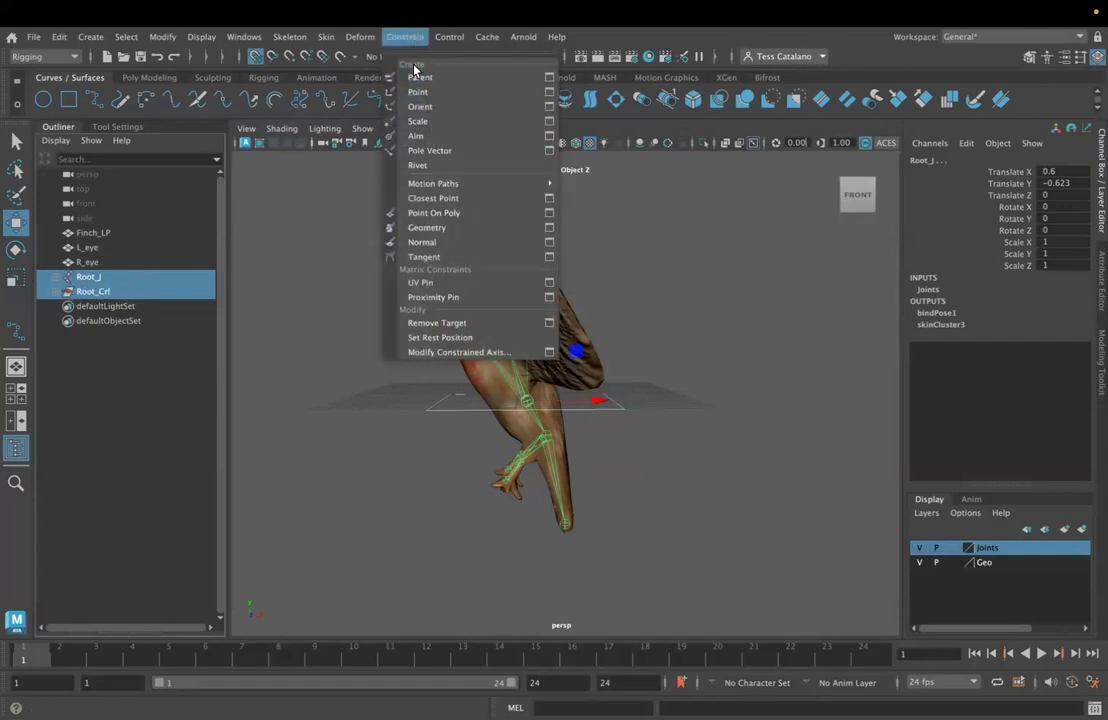
pyautogui.click(550, 78)
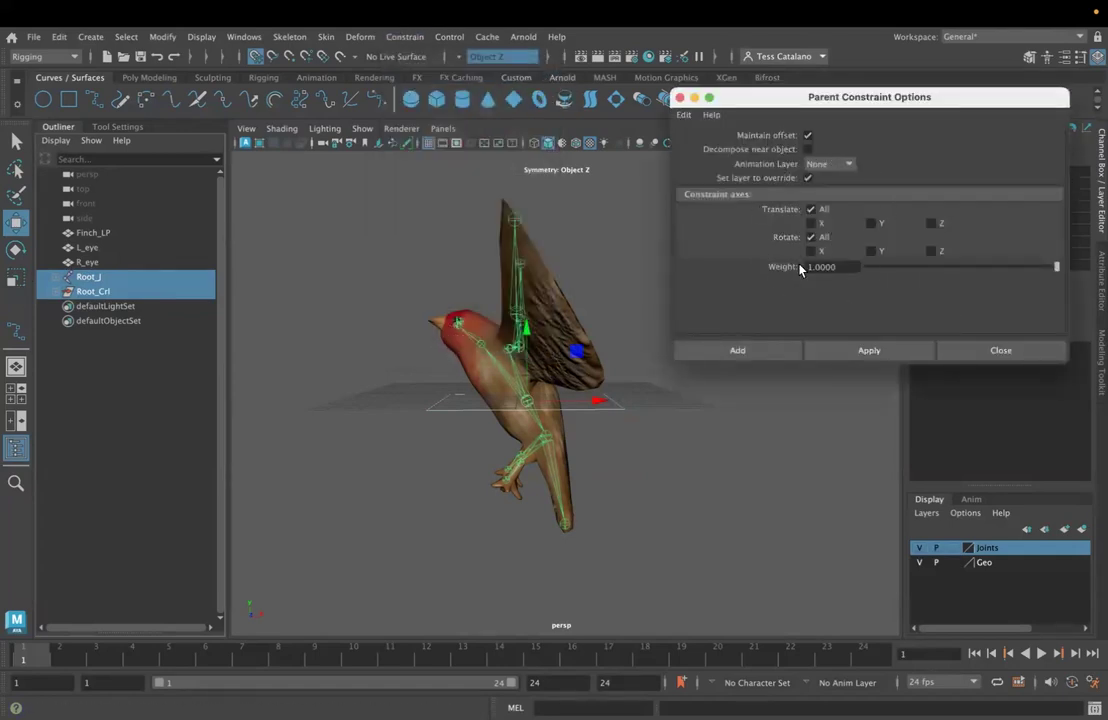
pyautogui.click(684, 116)
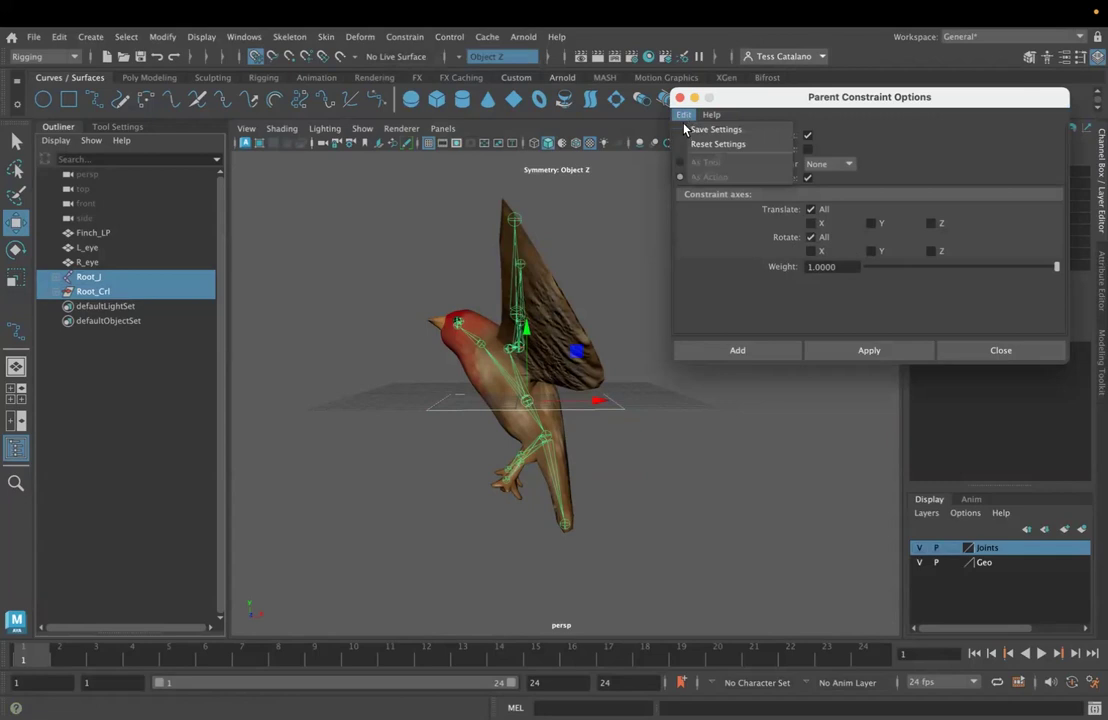
pyautogui.click(708, 144)
pyautogui.click(754, 350)
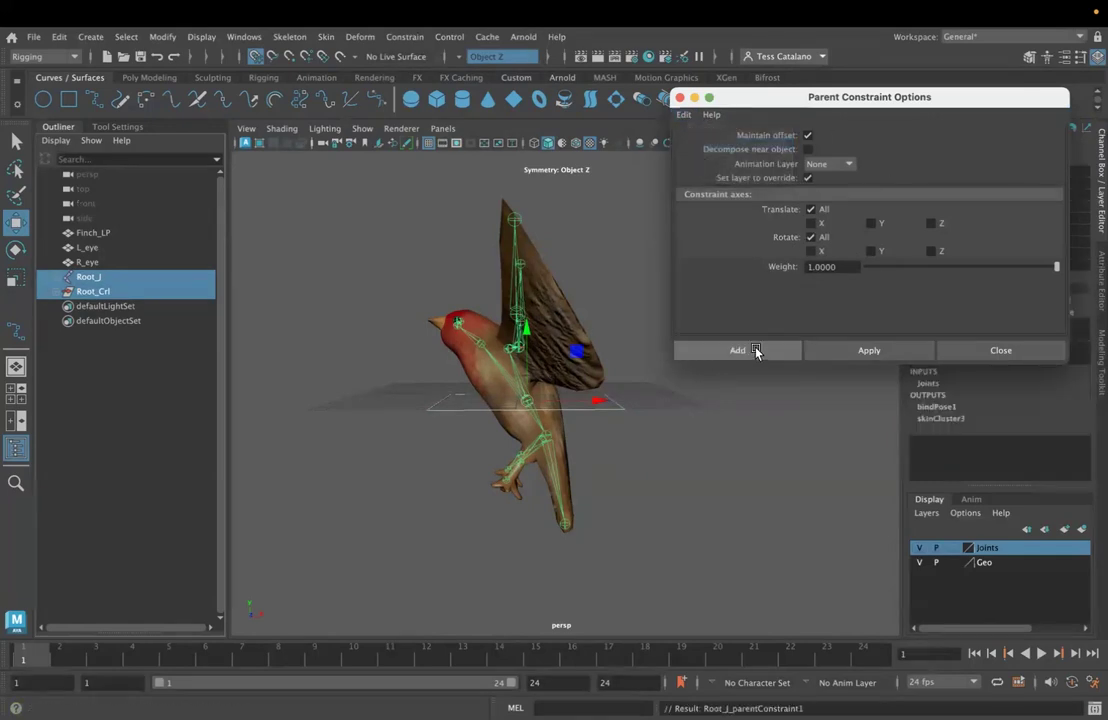
pyautogui.keyDown('shift'); pyautogui.click(55, 277); pyautogui.keyUp('shift')
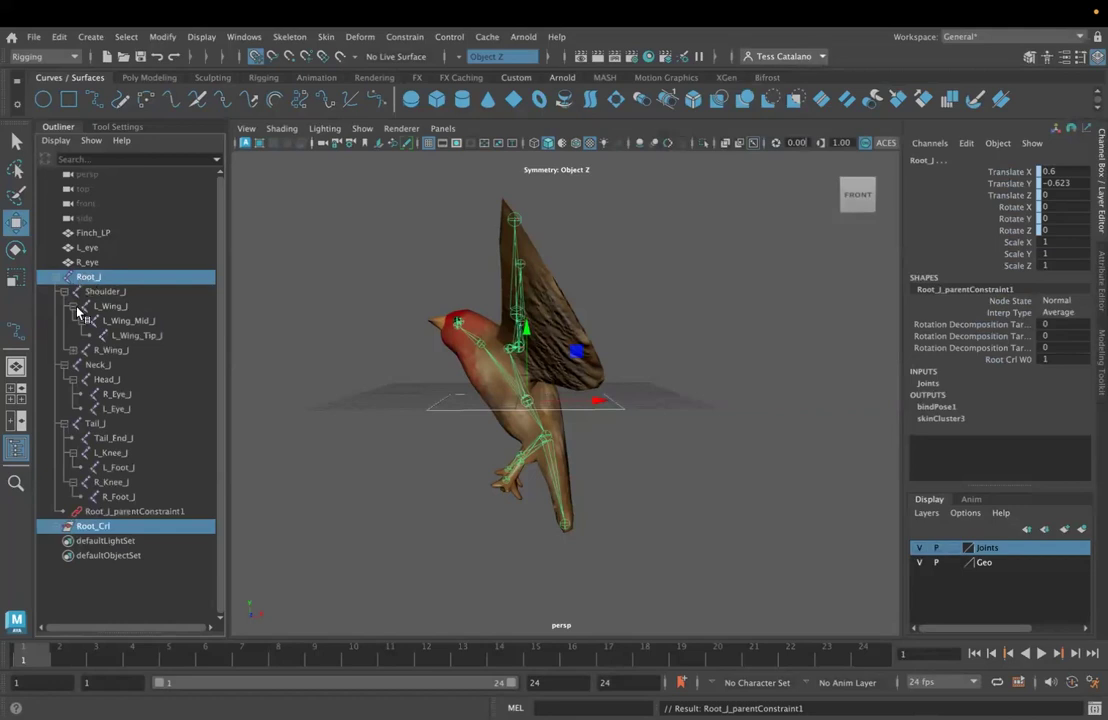
pyautogui.click(100, 511)
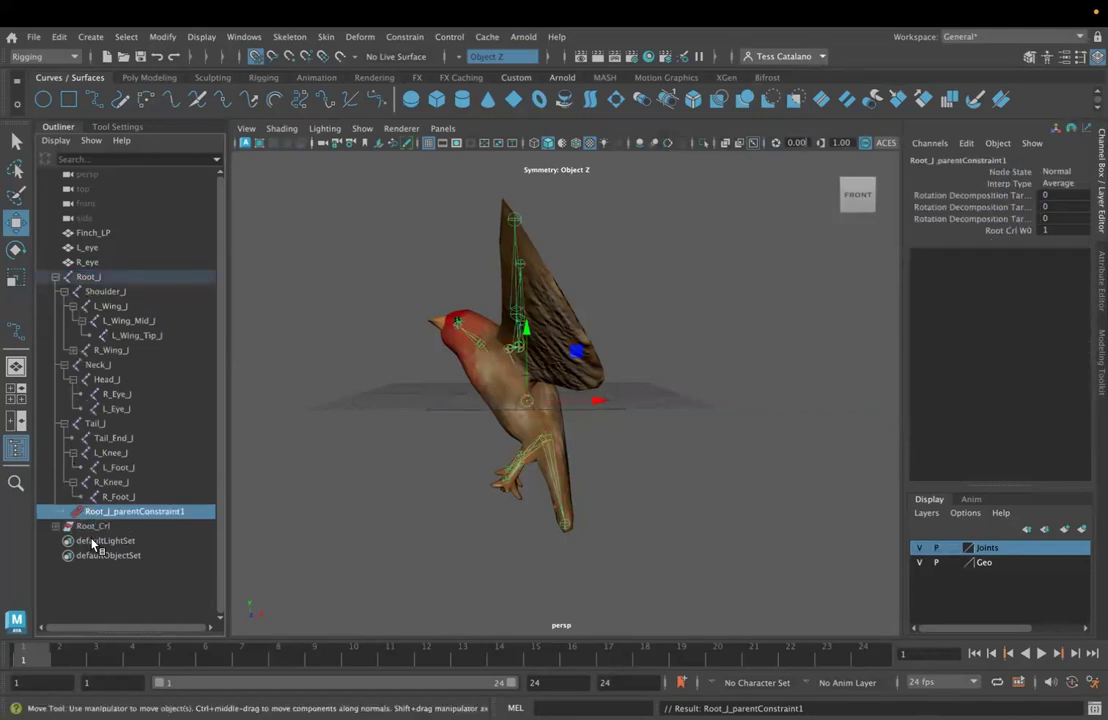
# - Move Root_Crl along X to 0 with the constrained skeleton, and set its Translate Y to 0
pyautogui.click(95, 526)
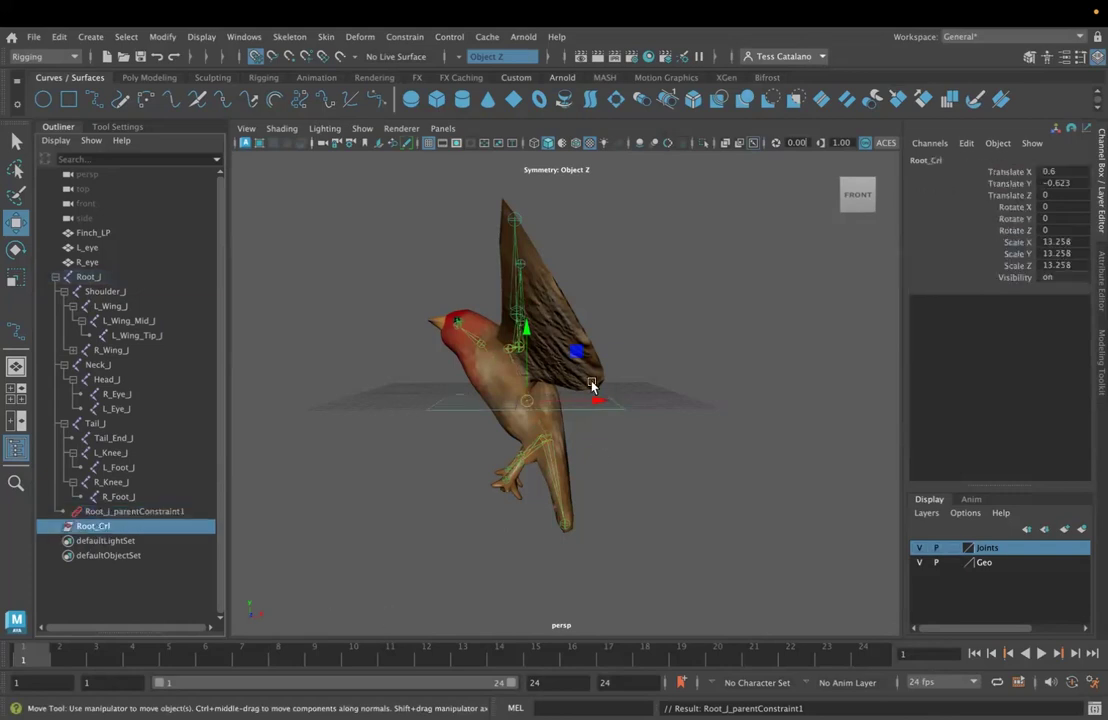
pyautogui.moveTo(598, 401); pyautogui.dragTo(585, 437)
pyautogui.keyDown('alt'); pyautogui.moveTo(433, 458); pyautogui.dragTo(526, 394); pyautogui.keyUp('alt')
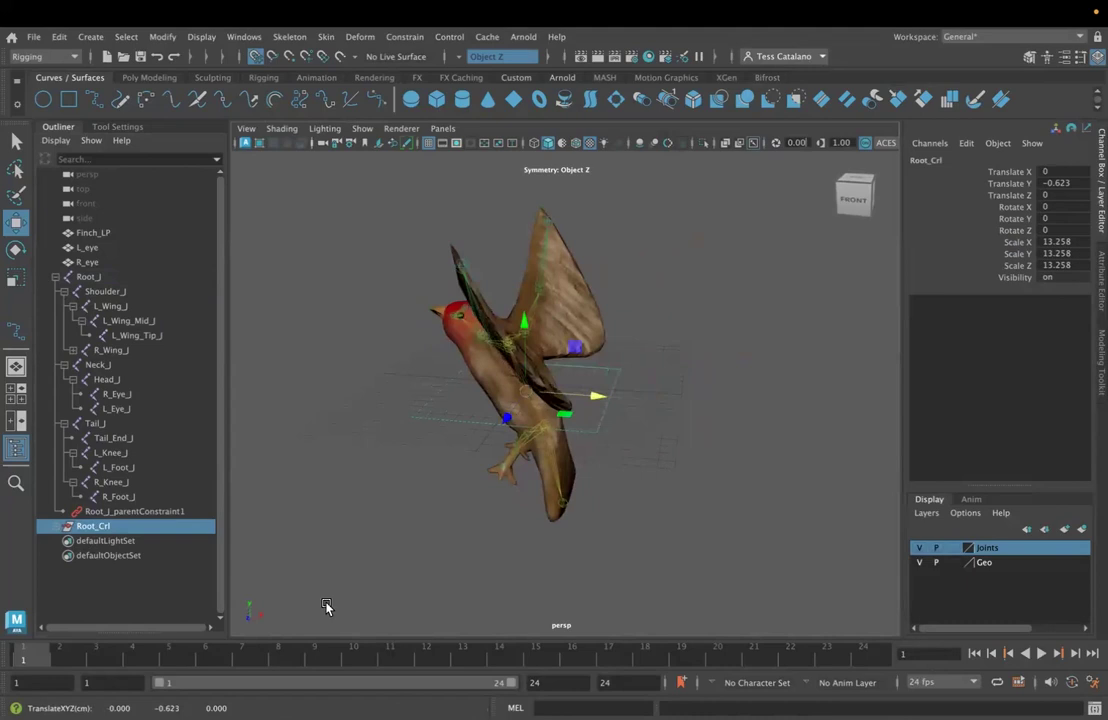
pyautogui.doubleClick(1046, 183)
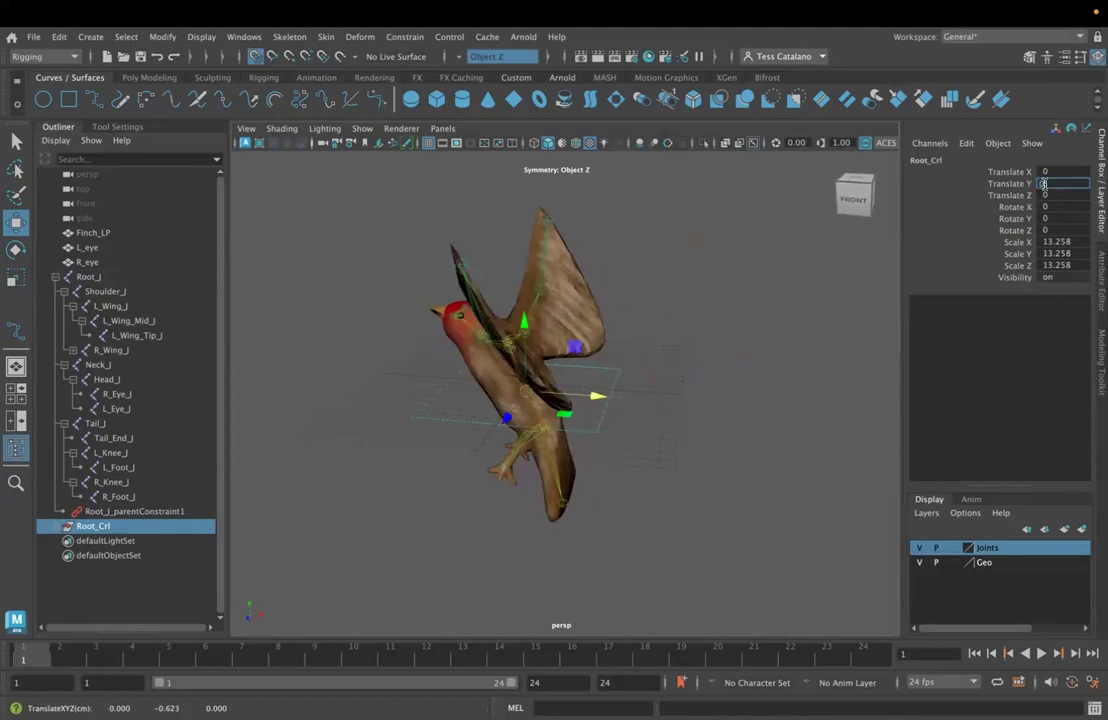